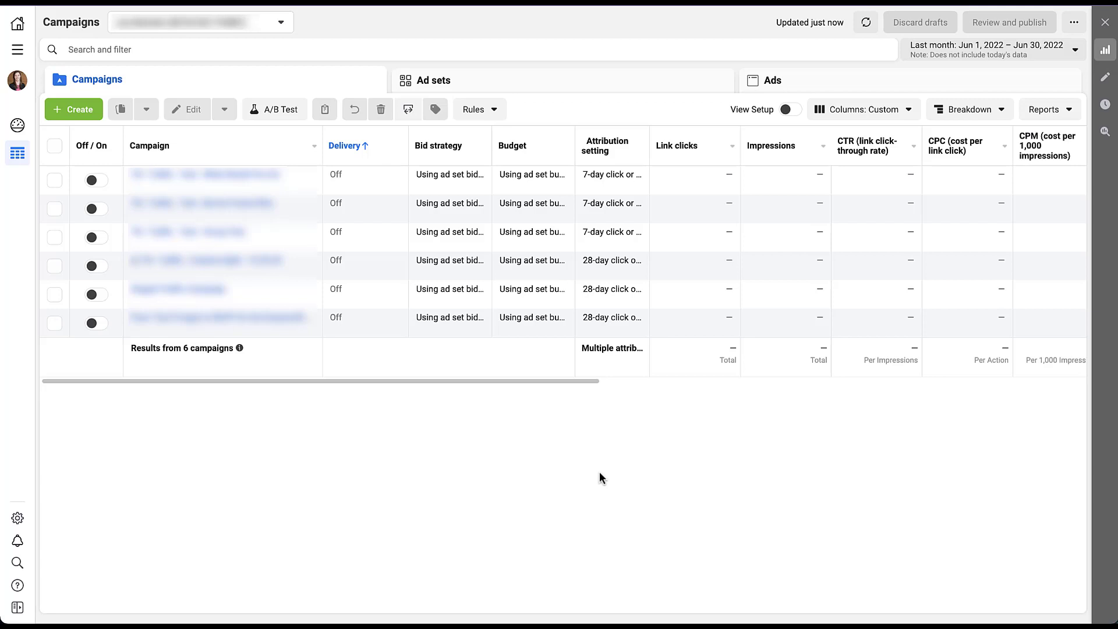
Step: Create a new campaign with the Traffic objective and turn on its A/B test option
click(90, 111)
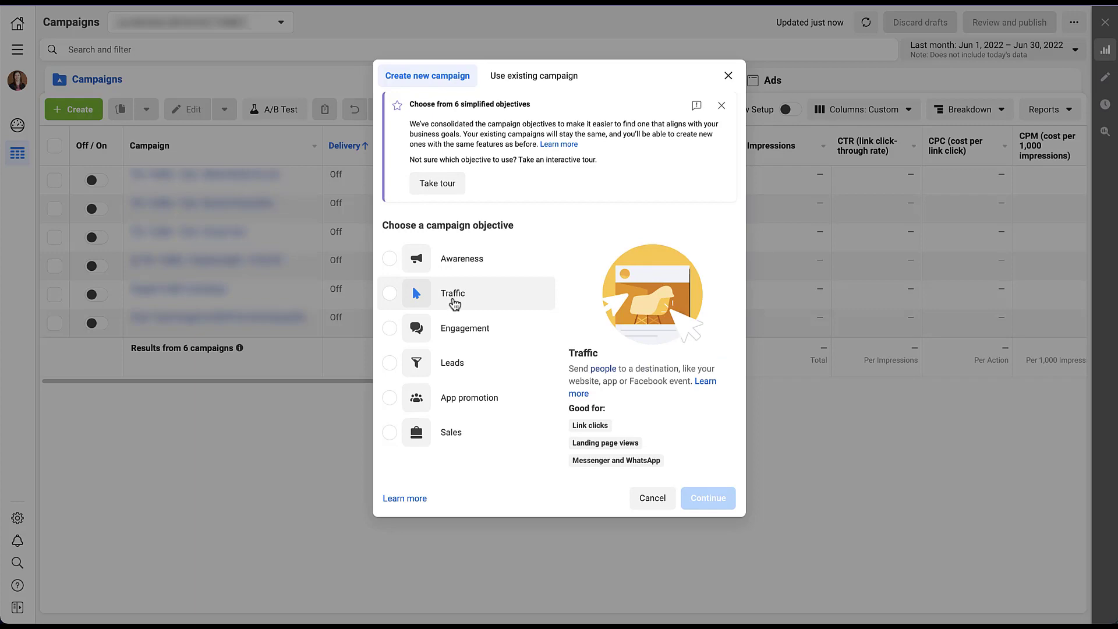
click(454, 302)
click(718, 516)
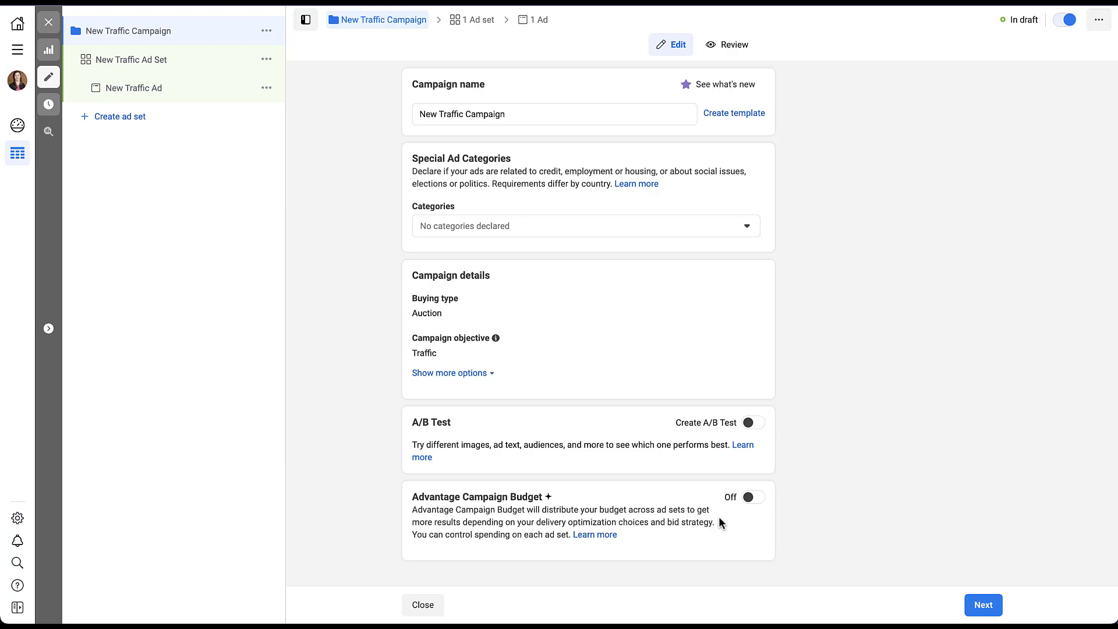
click(752, 423)
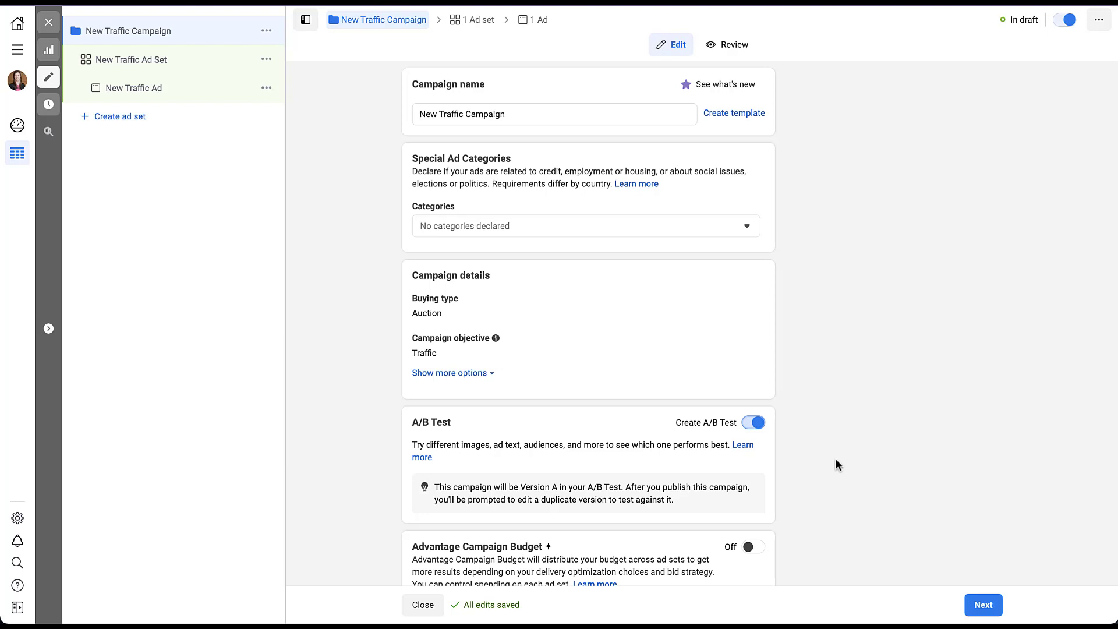
Step: Set the ad set's detailed targeting to the interests Search engine marketing and Digital marketing
click(981, 606)
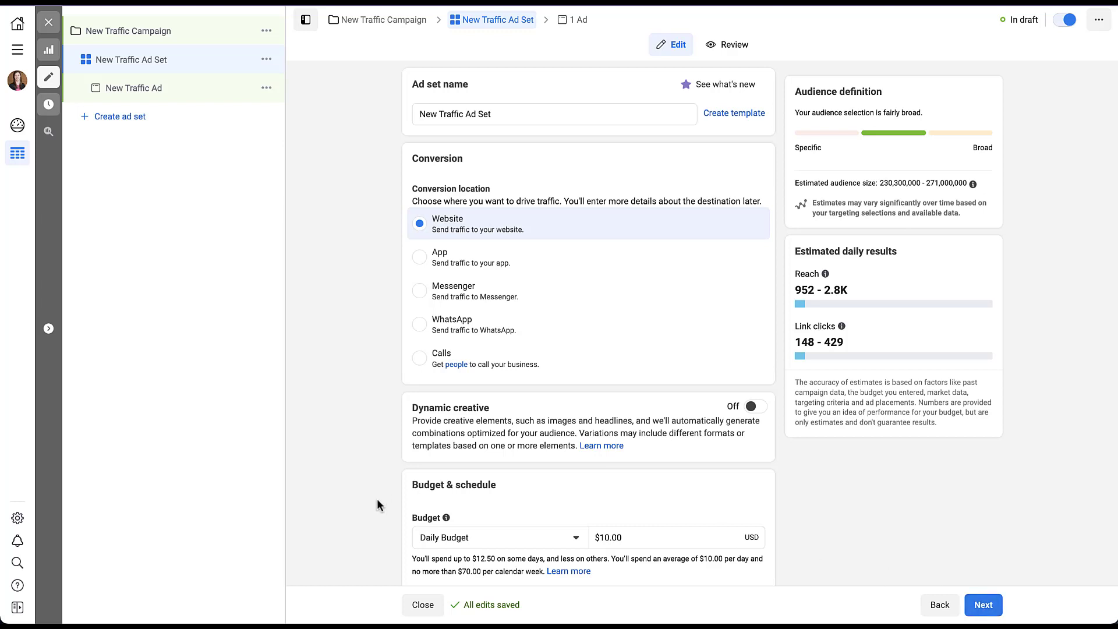
scroll(378, 499, down, 10)
scroll(376, 498, down, 4)
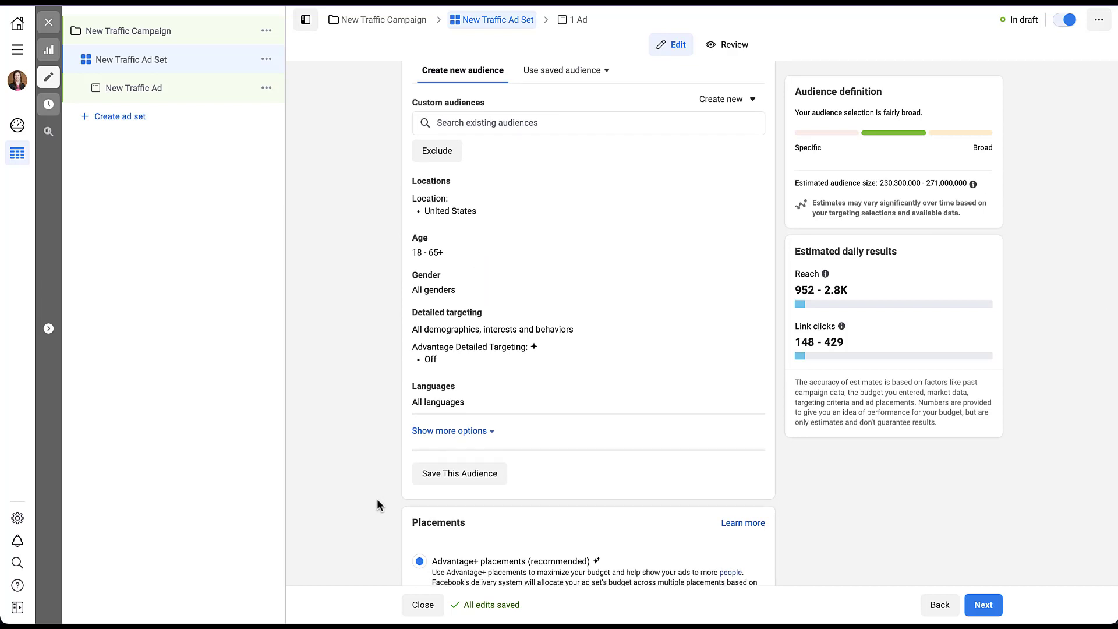
click(749, 315)
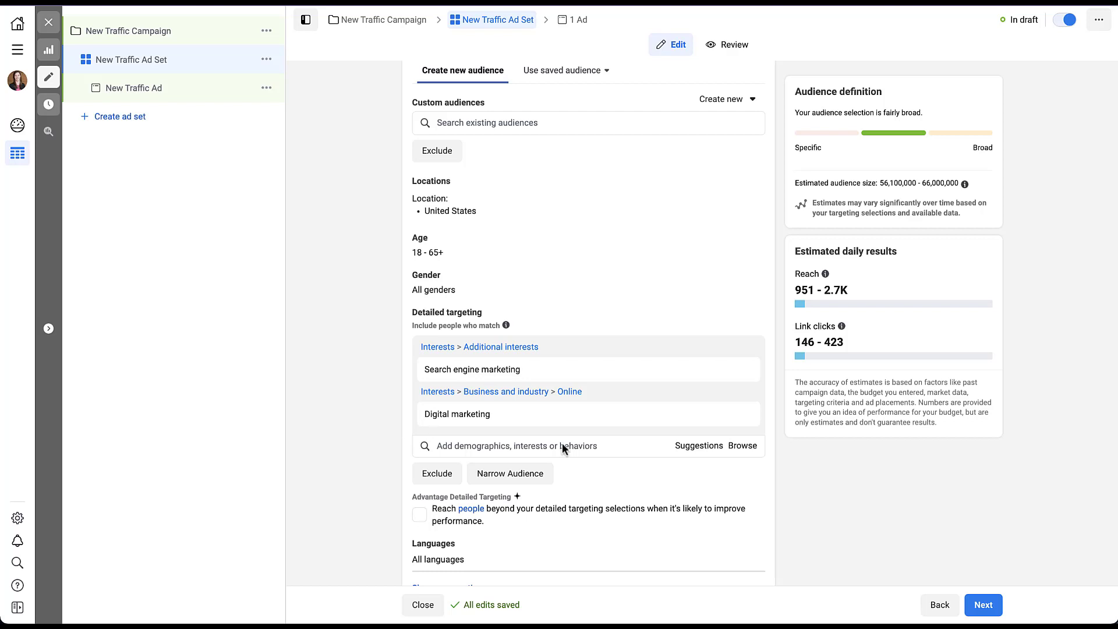
Step: Set up the ad to use the existing Facebook post about ad customizers from Jul 6, 2022
click(983, 604)
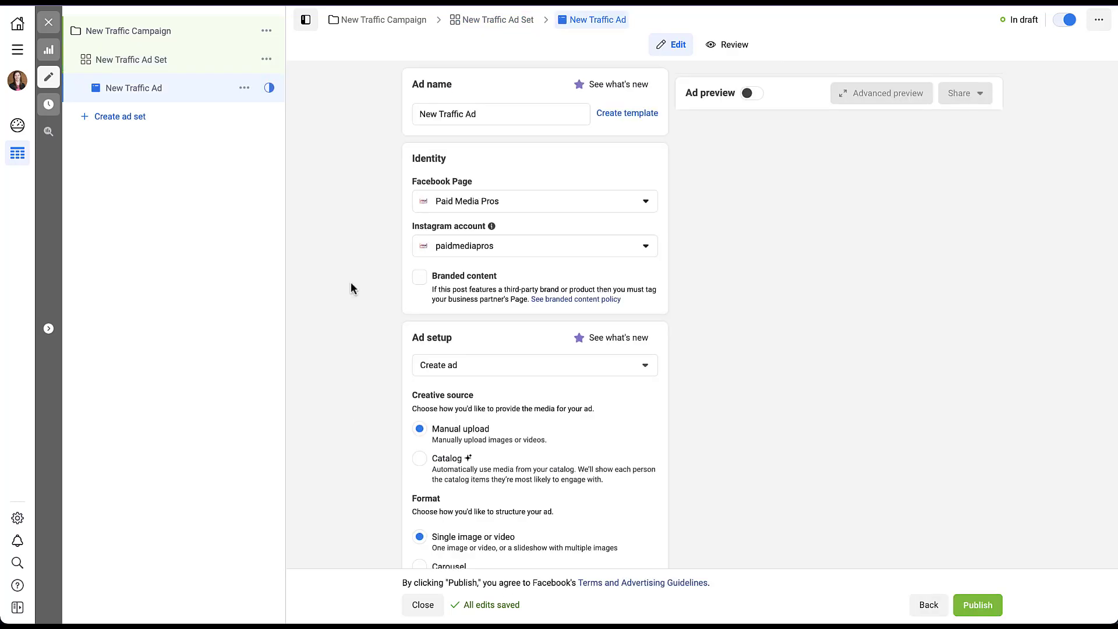
click(480, 370)
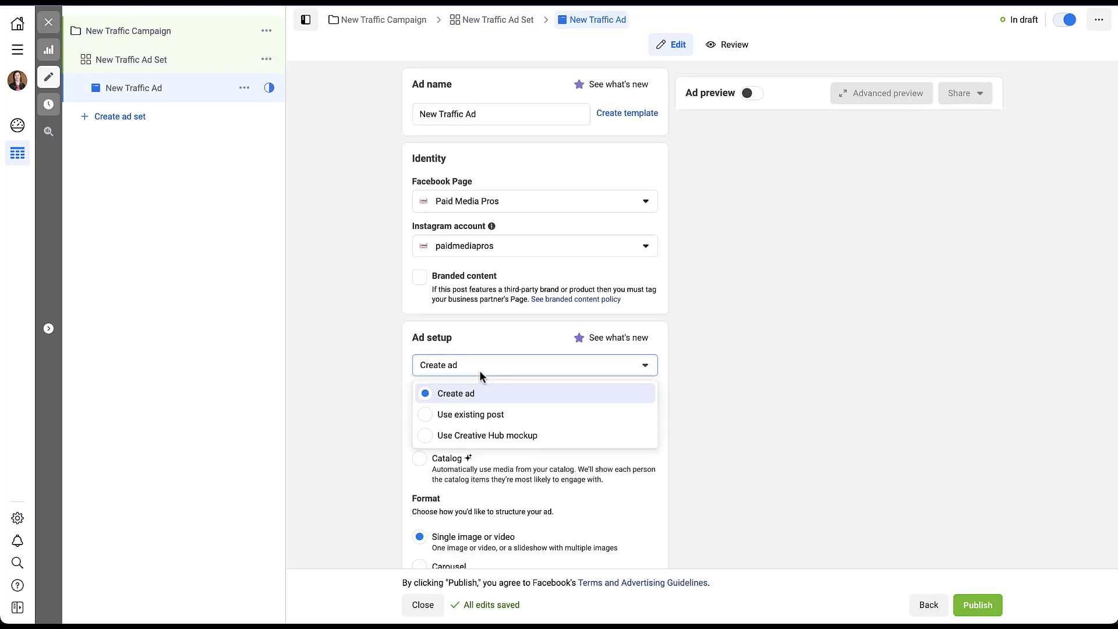
click(473, 415)
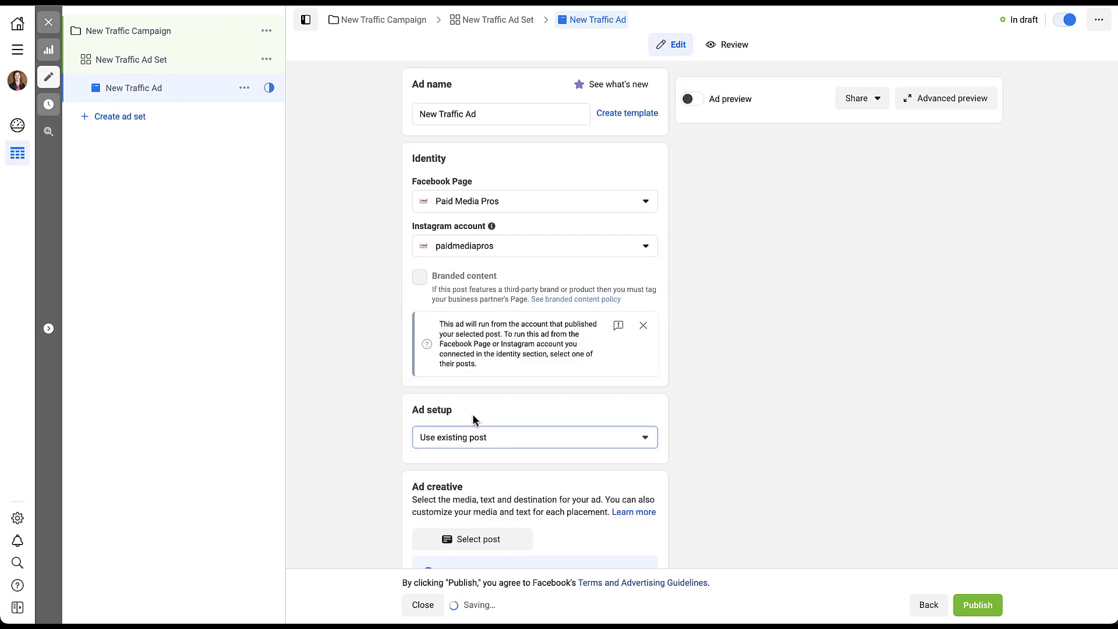
click(496, 541)
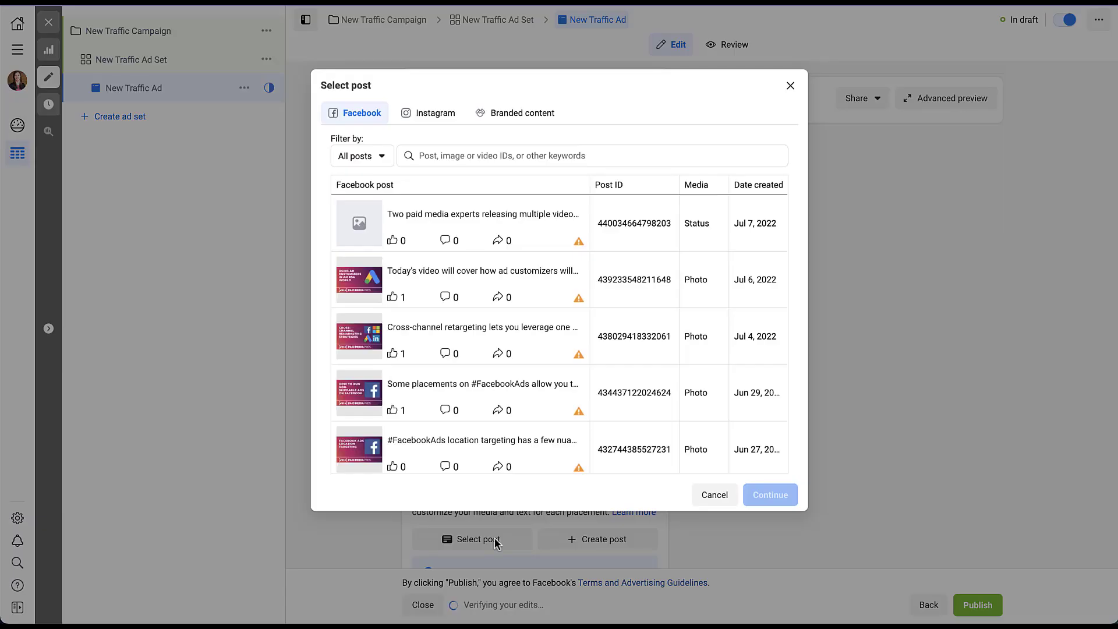
click(536, 298)
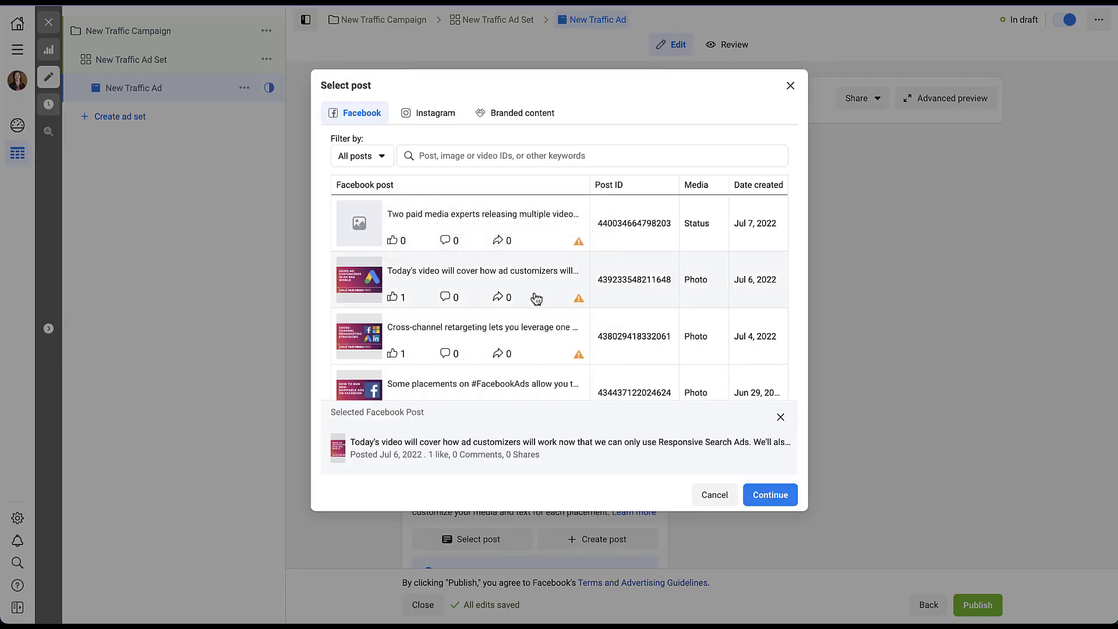
click(770, 495)
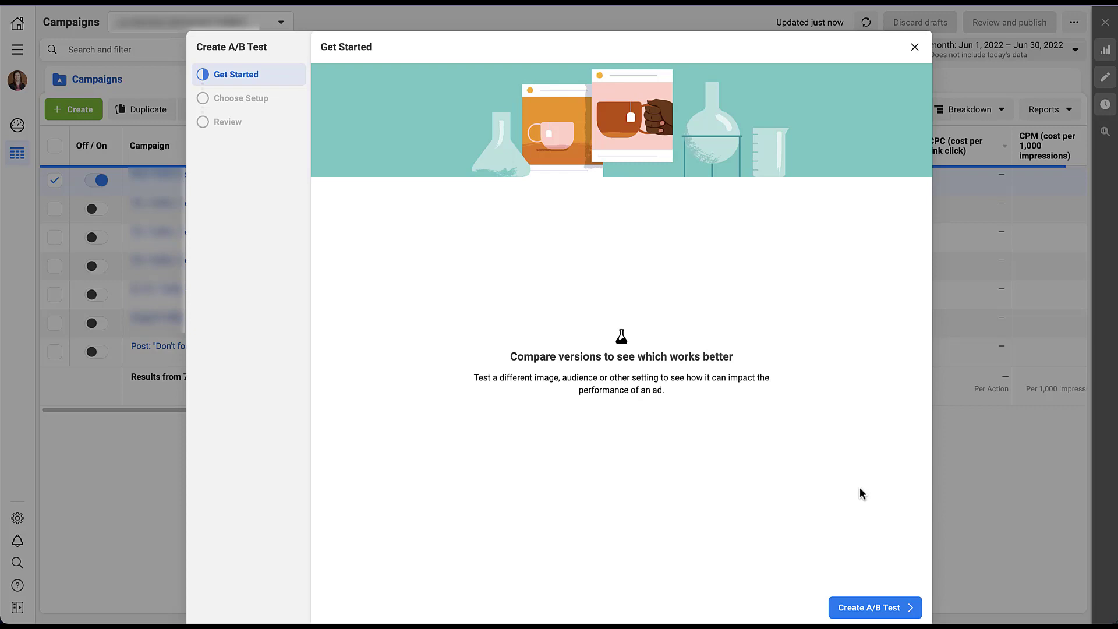
Step: Set up the A/B test from a copy of the ad, with Audience as the variable and New Traffic Ad Set as the ad set to copy
click(860, 607)
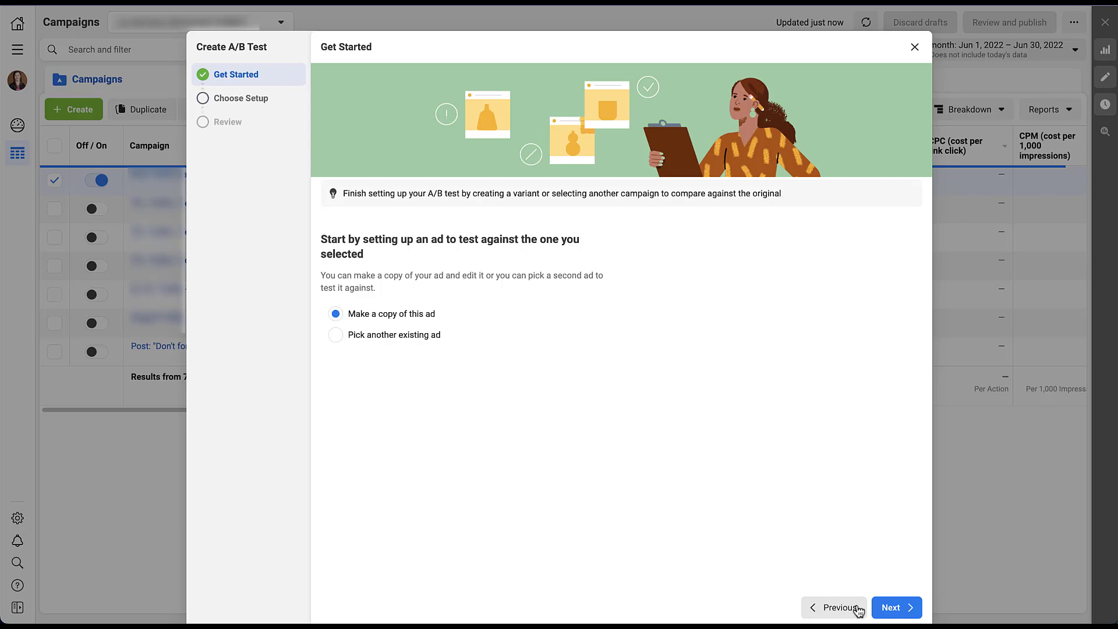
click(895, 609)
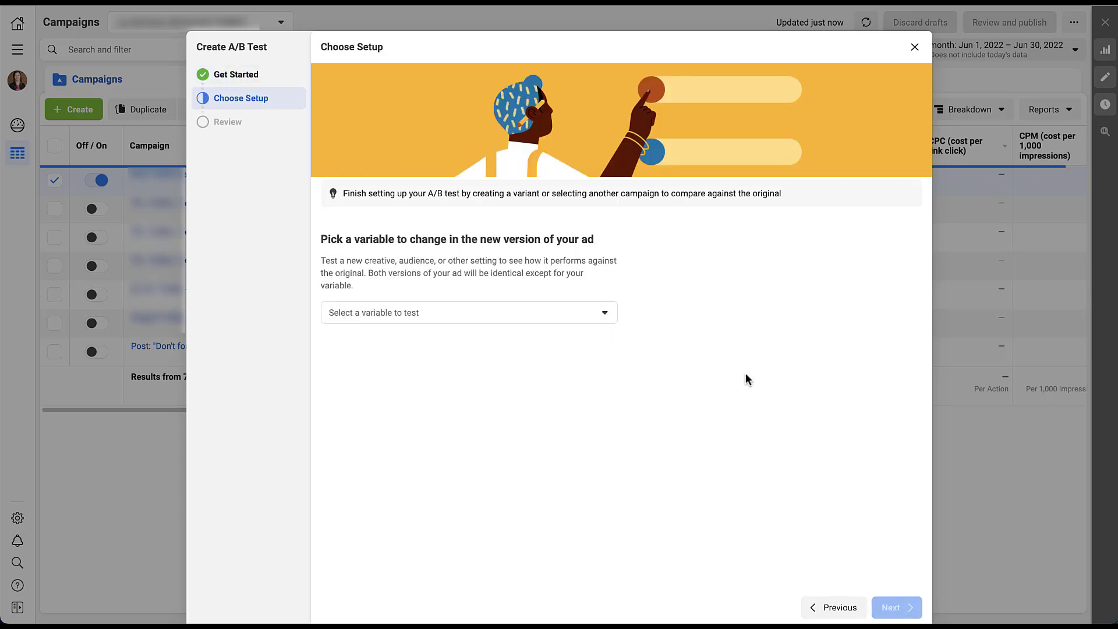
click(603, 318)
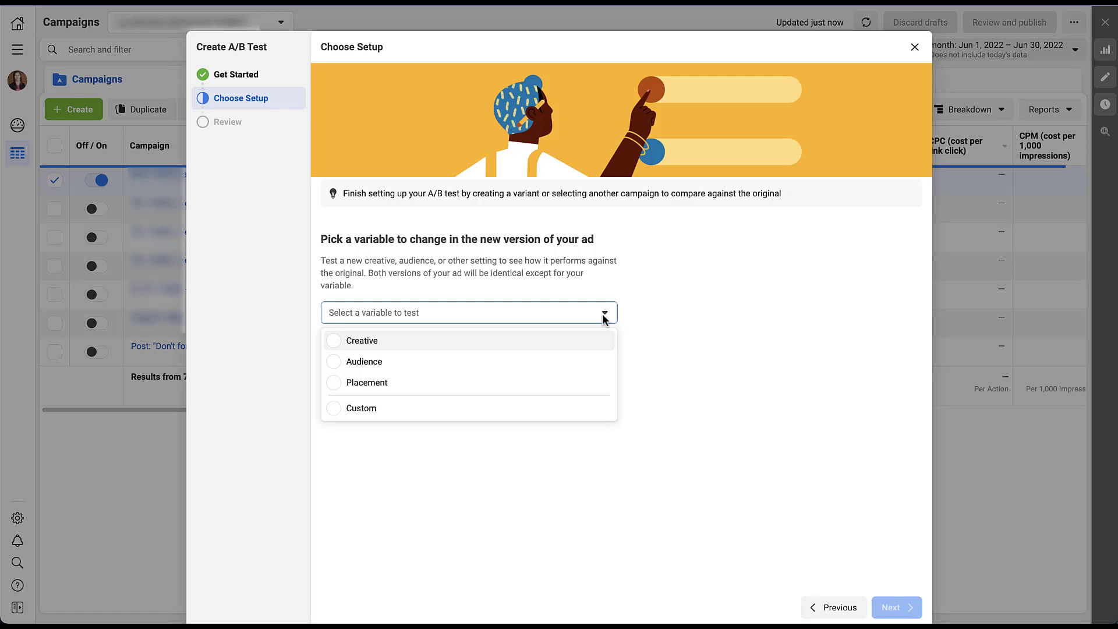
click(531, 363)
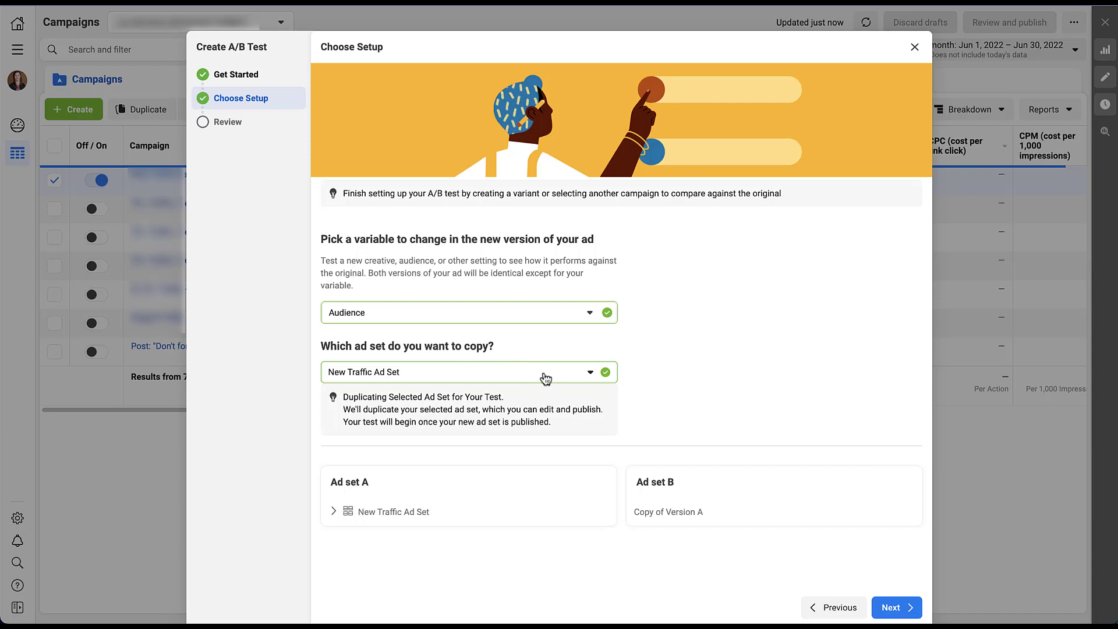
click(569, 381)
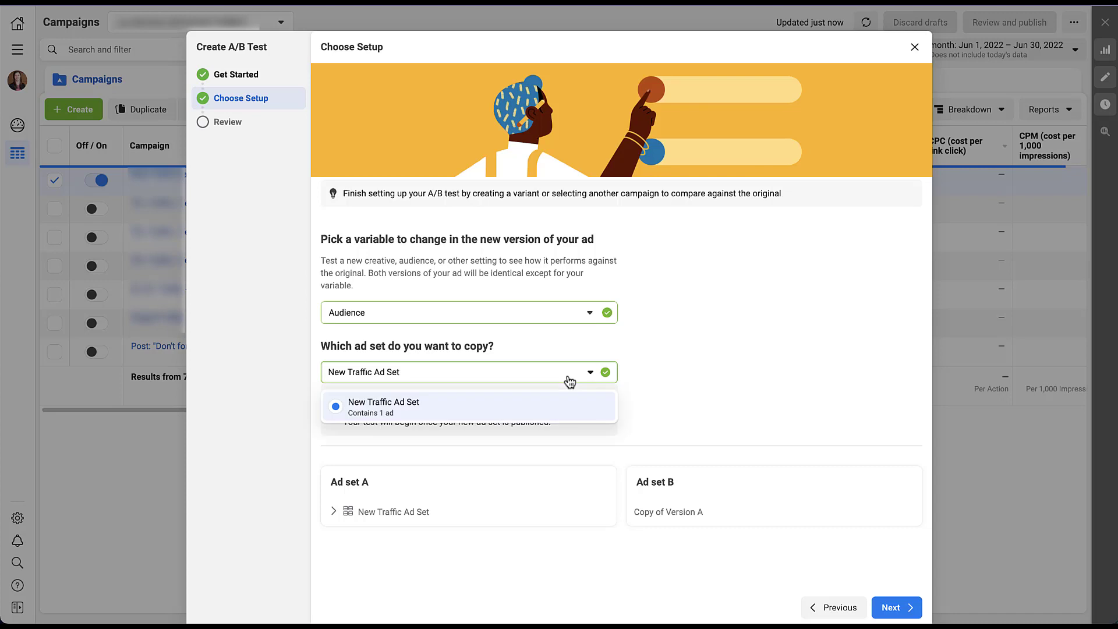
click(461, 418)
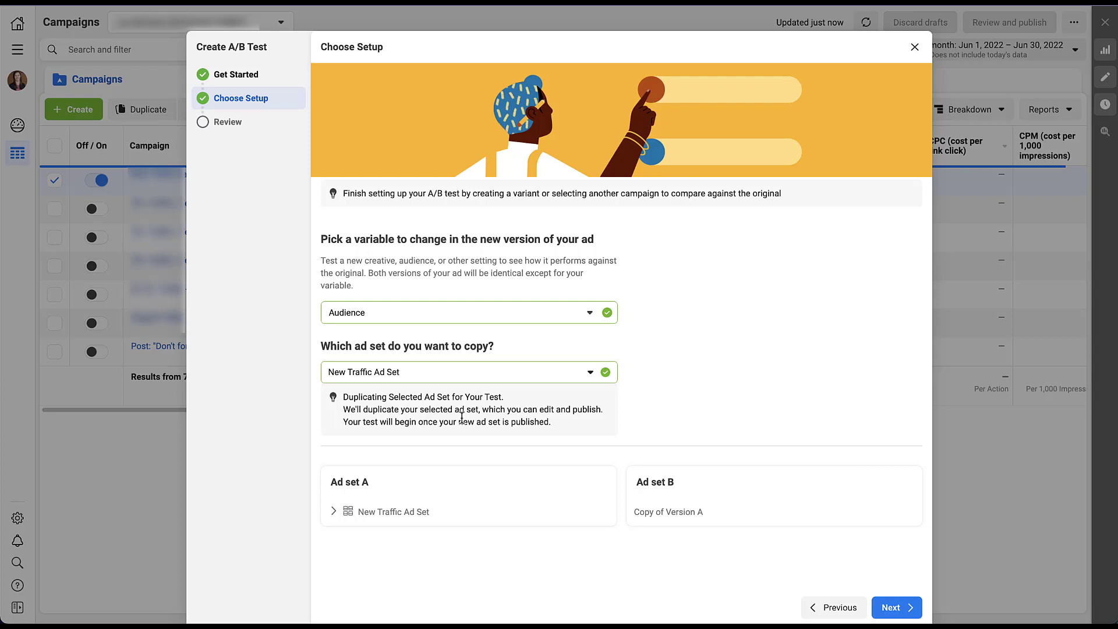
click(893, 610)
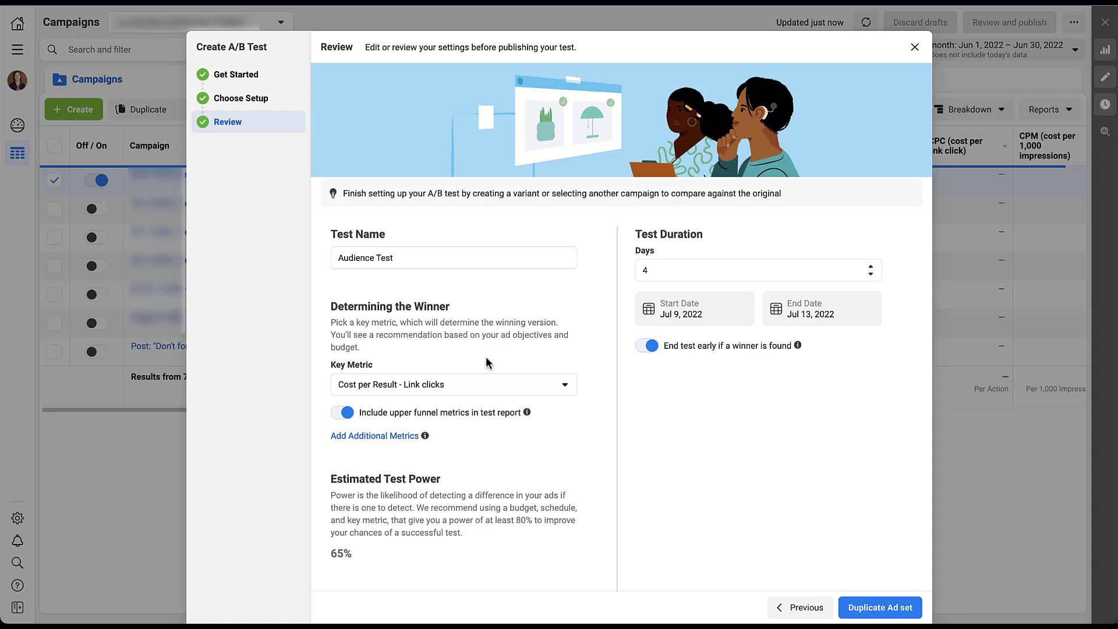
Step: Review the key metrics available for determining the test's winner, including the standard events
click(563, 388)
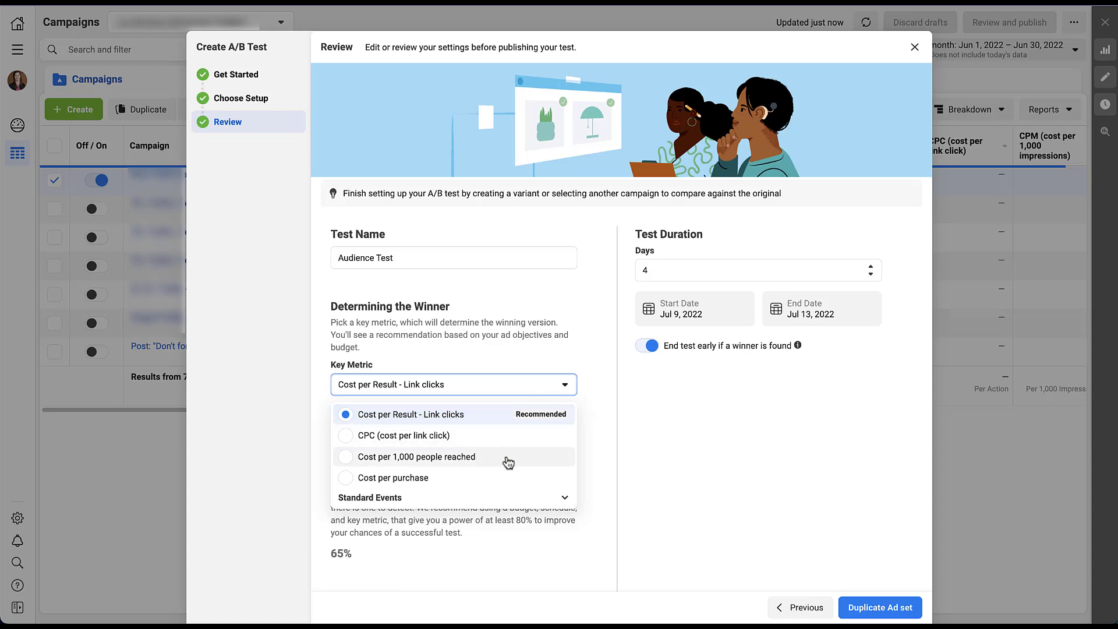
click(564, 499)
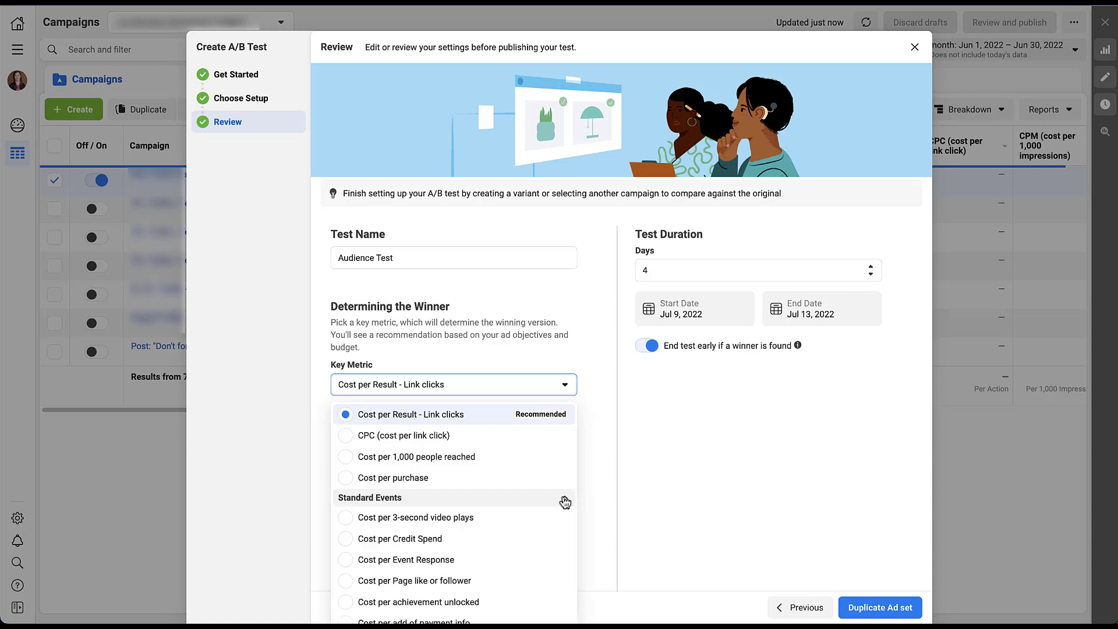
scroll(556, 534, down, 5)
scroll(557, 536, down, 5)
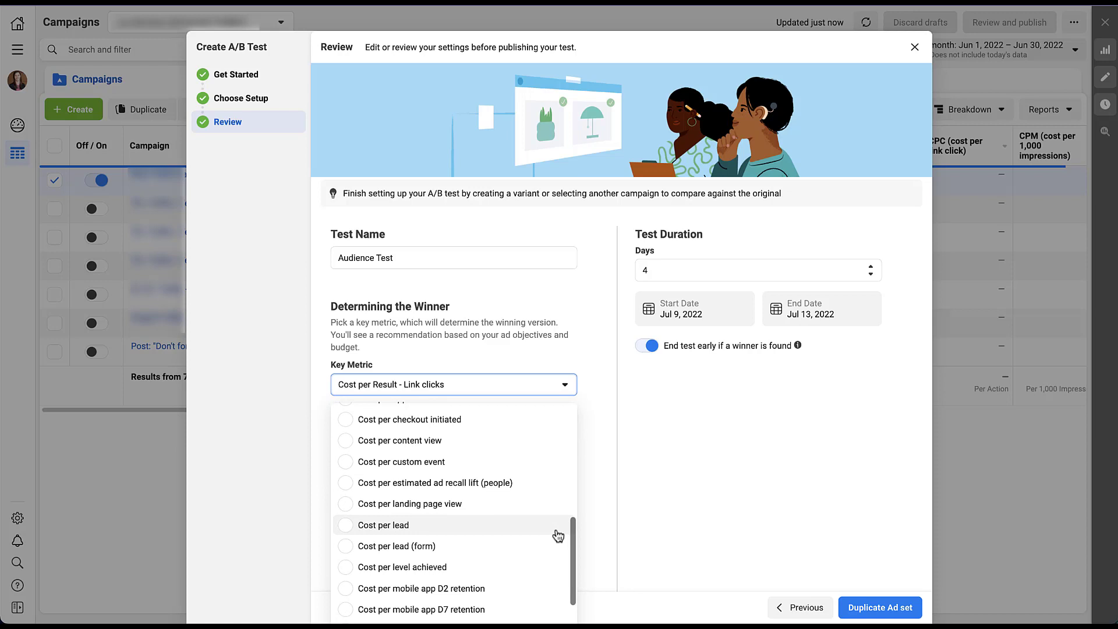
scroll(557, 534, down, 3)
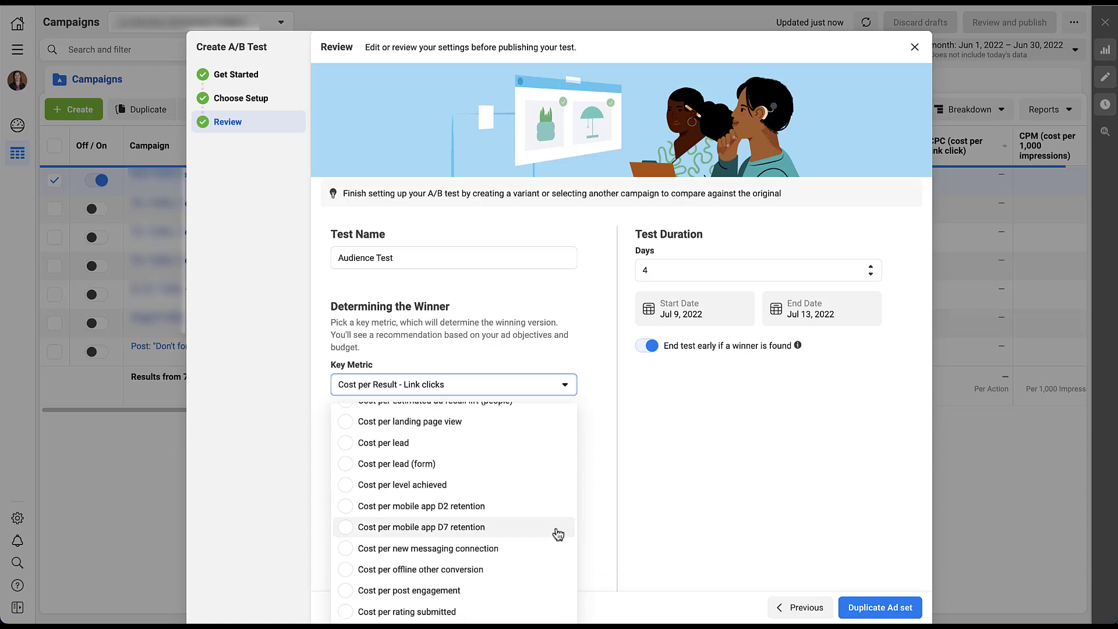
scroll(556, 533, up, 2)
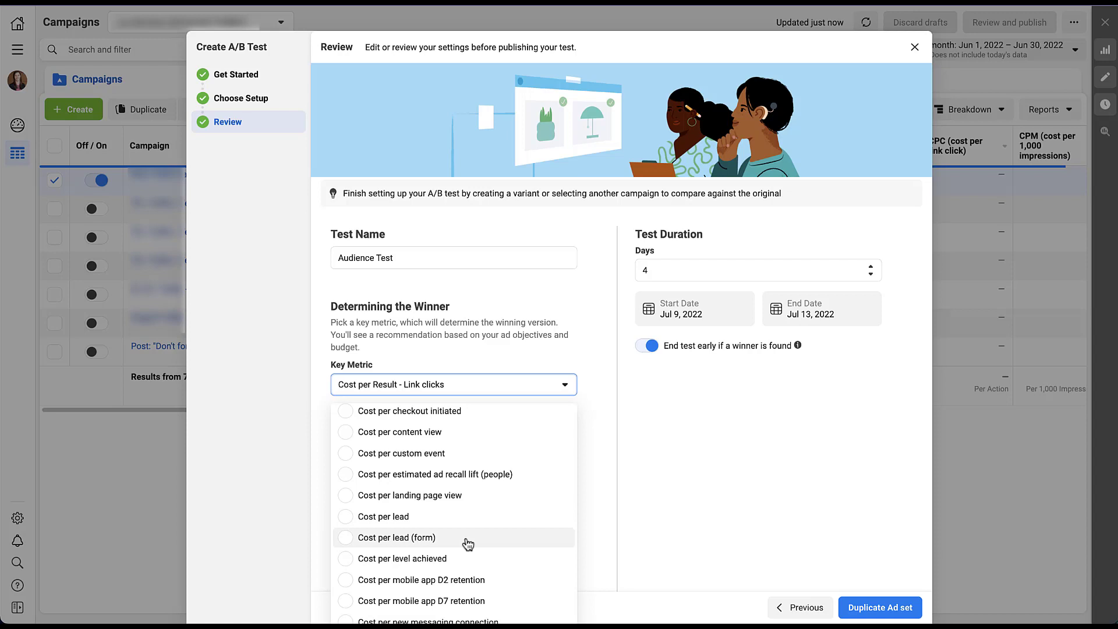
click(601, 448)
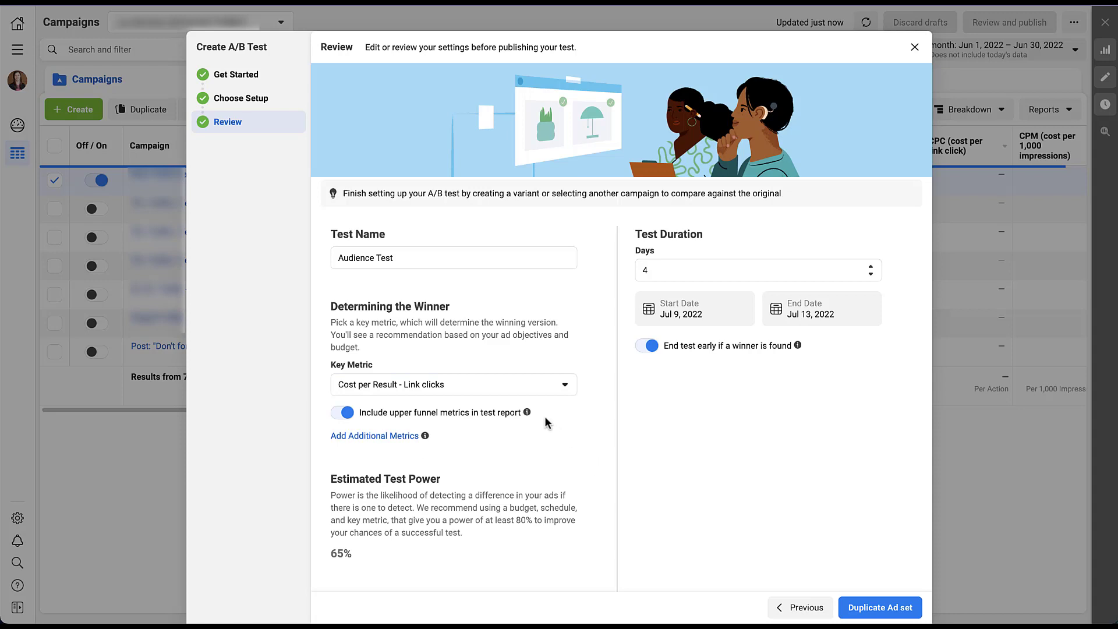
Step: Add Cost per lead as an additional metric in the test report
mouse_move(528, 415)
click(401, 442)
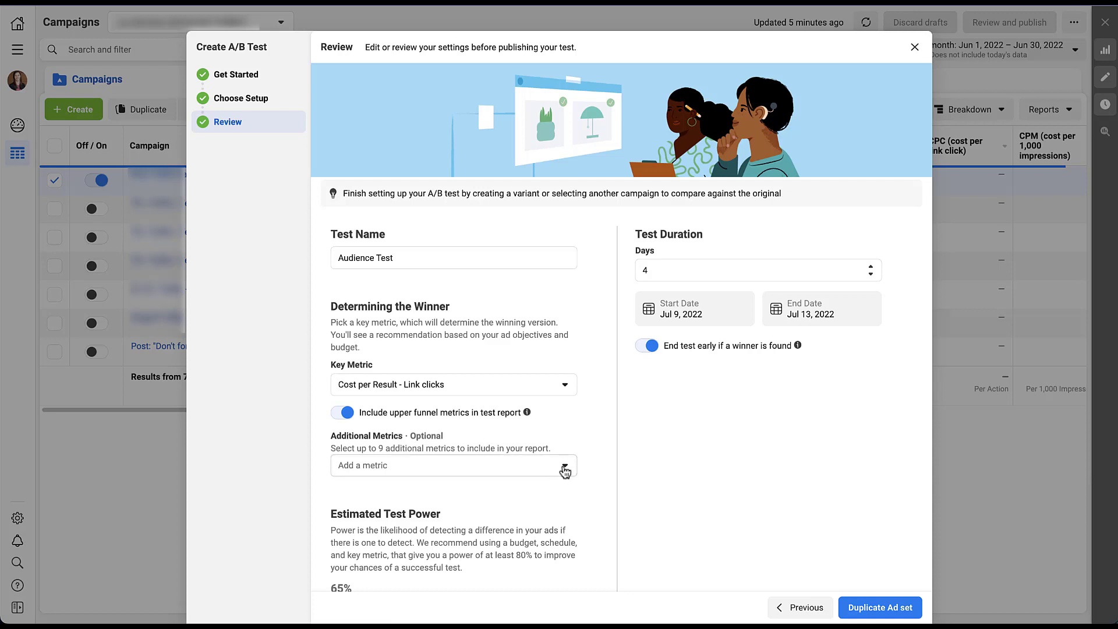
click(563, 467)
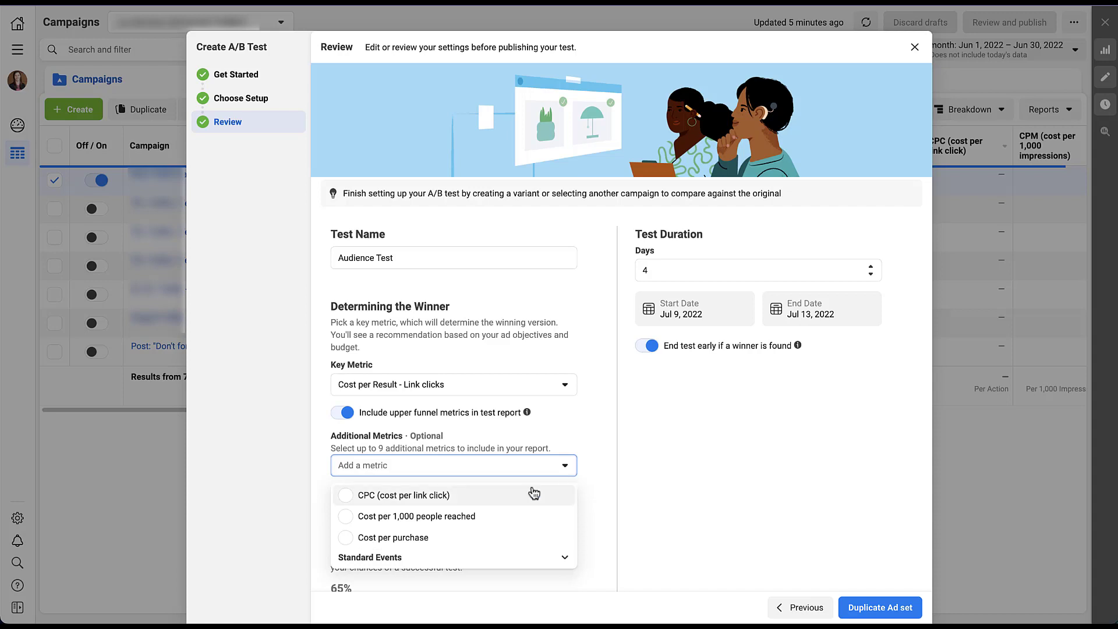
click(566, 559)
scroll(520, 536, down, 8)
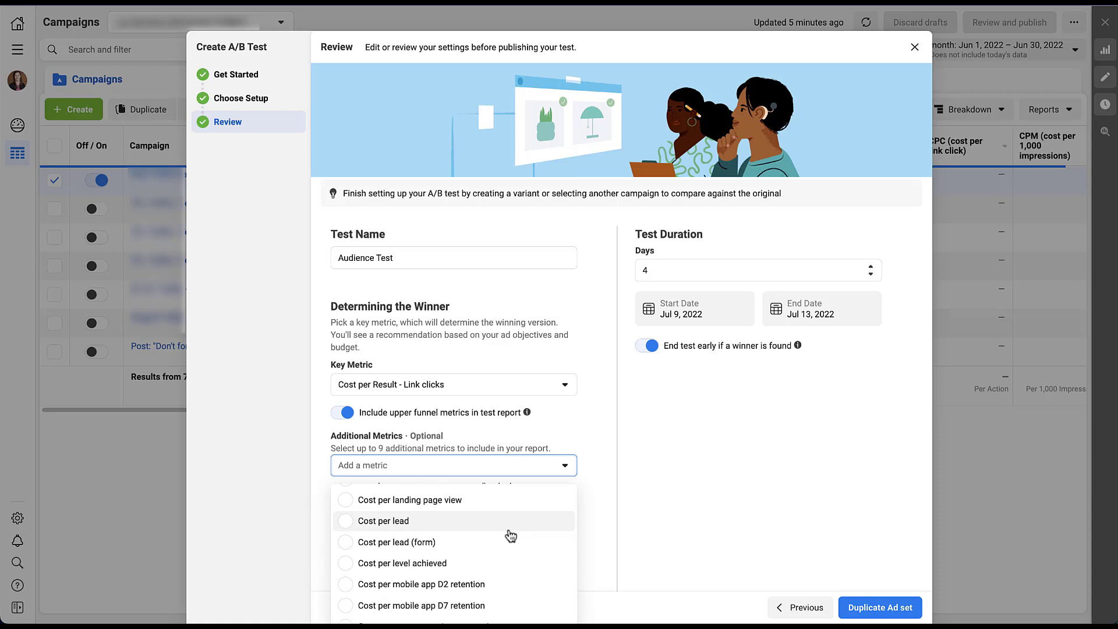
click(466, 522)
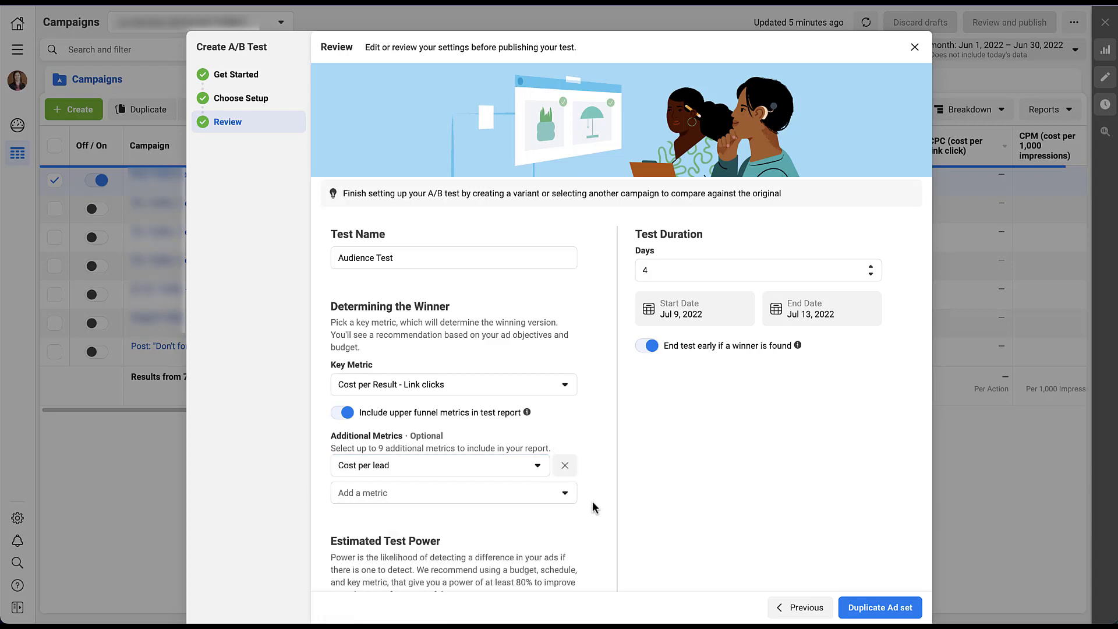
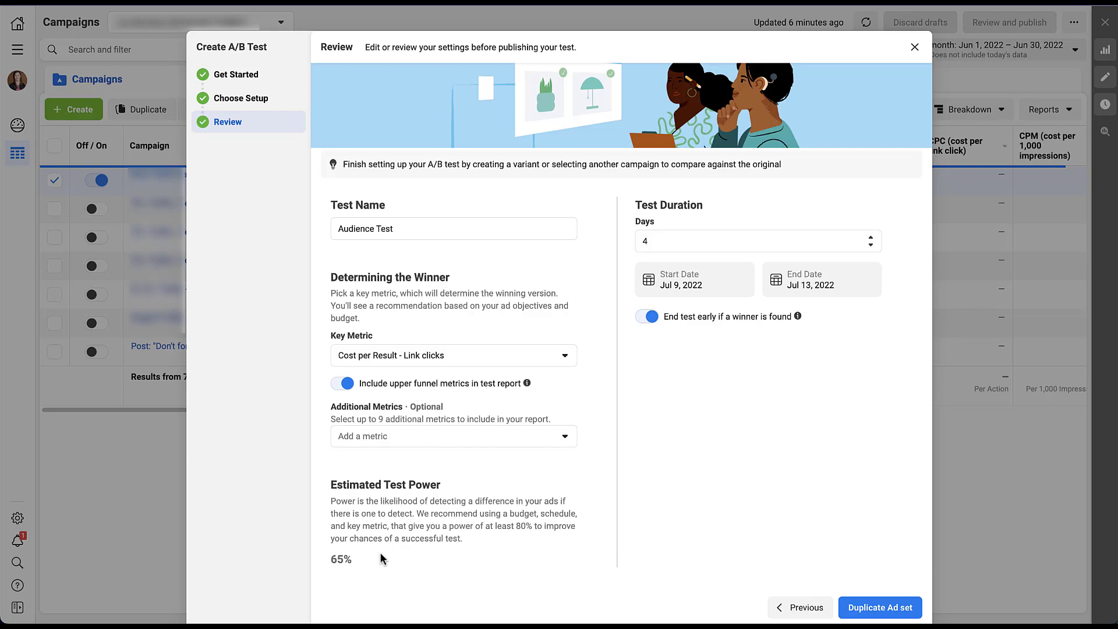
Step: Set the test duration to 14 days and turn off ending the test early if a winner is found
click(675, 245)
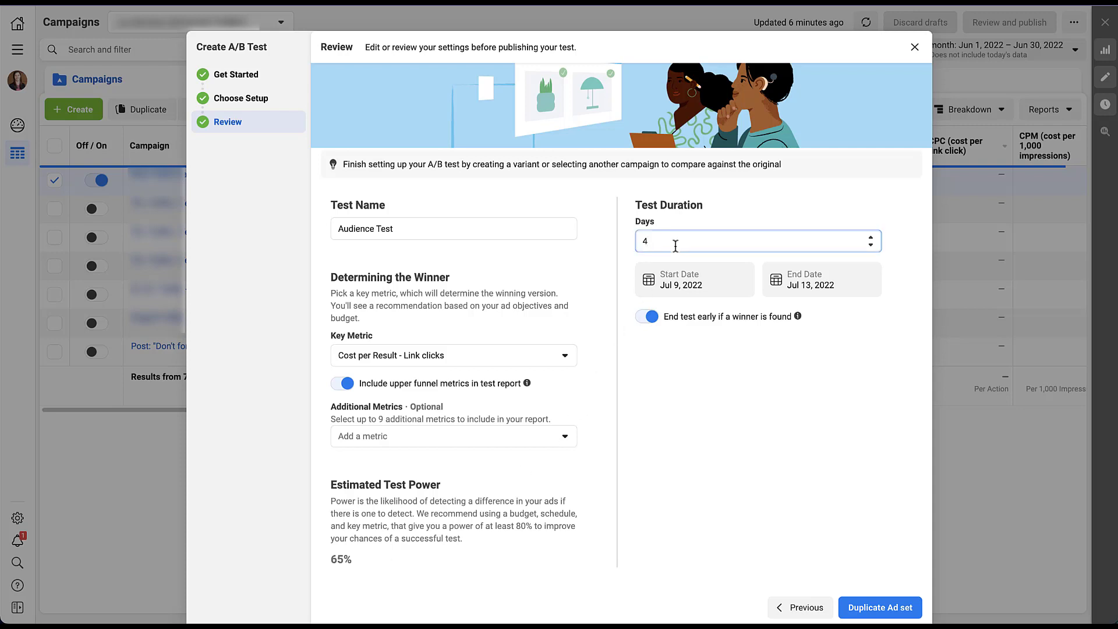
key(BackSpace)
text(14)
click(637, 387)
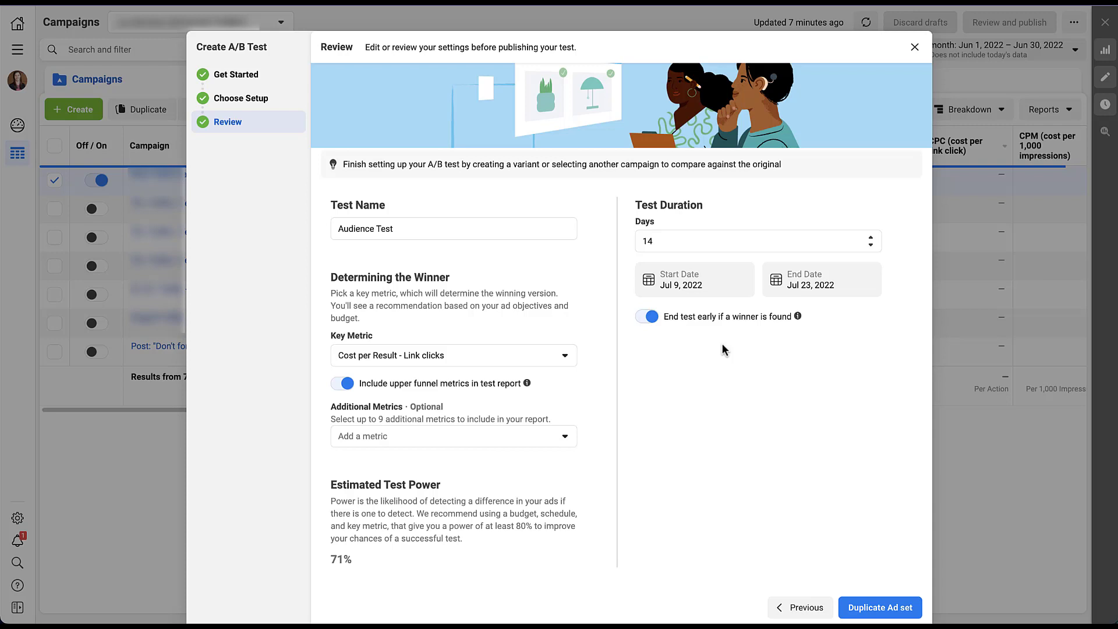
click(646, 317)
Step: Duplicate the ad set for the test and turn on Advantage Detailed Targeting for the Version B audience
click(855, 605)
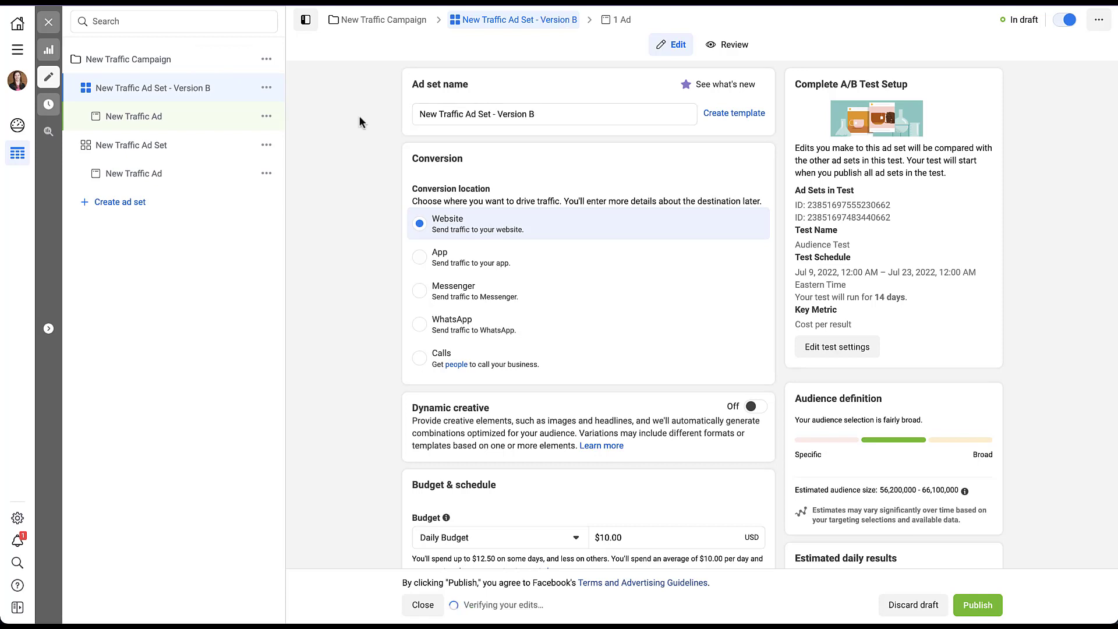
scroll(358, 115, down, 5)
scroll(358, 115, down, 8)
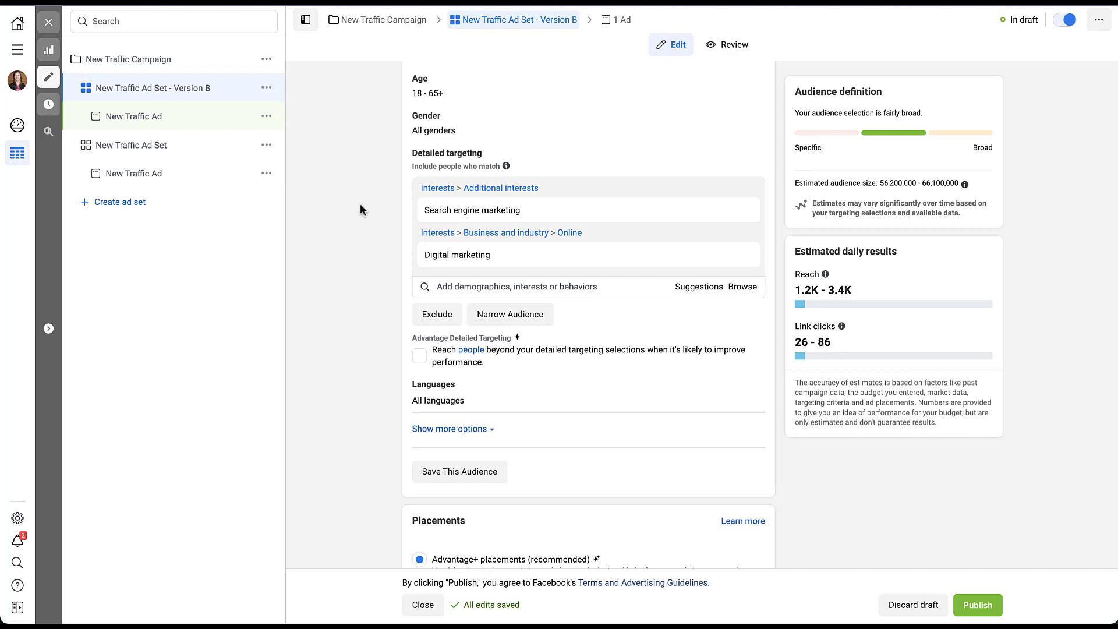
click(419, 355)
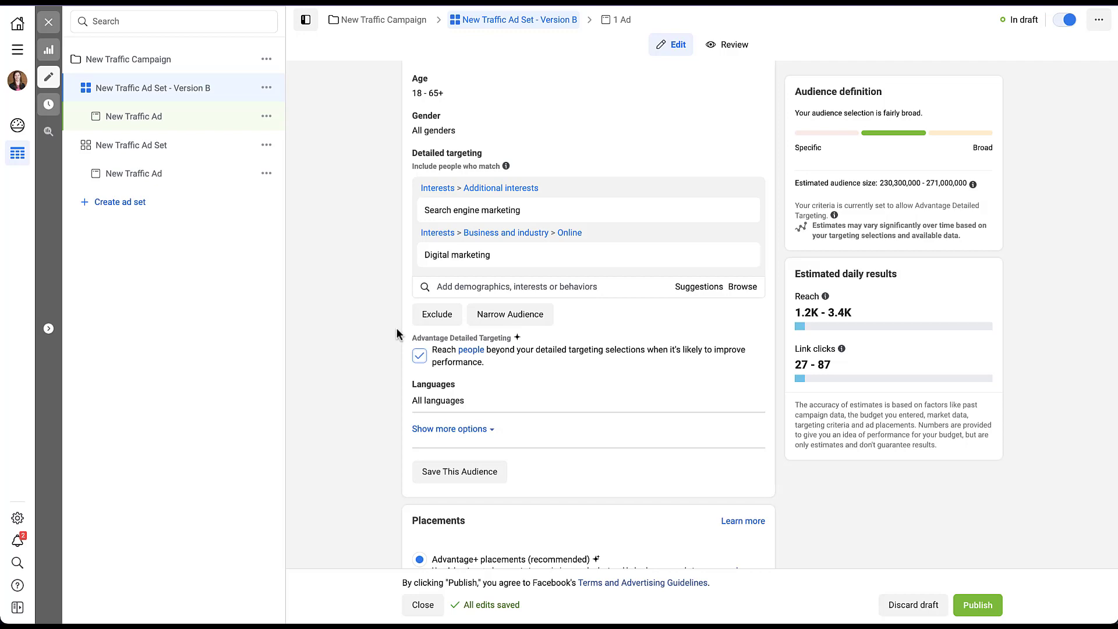
Step: Publish the campaign with its Version B ad set and view the published campaign's ad sets and ads
click(977, 604)
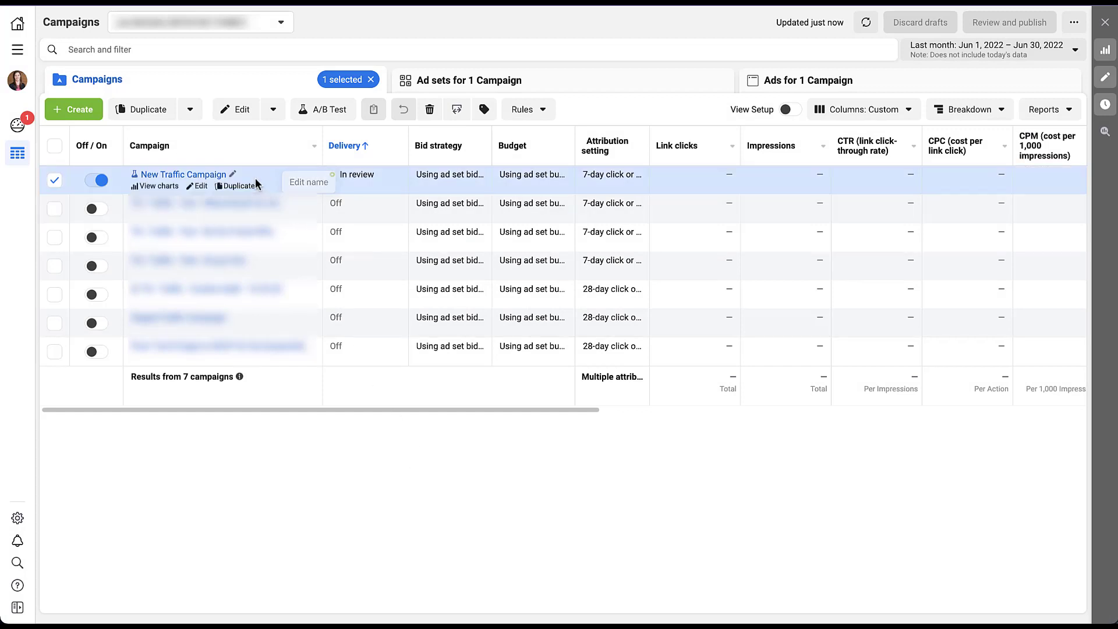
mouse_move(134, 179)
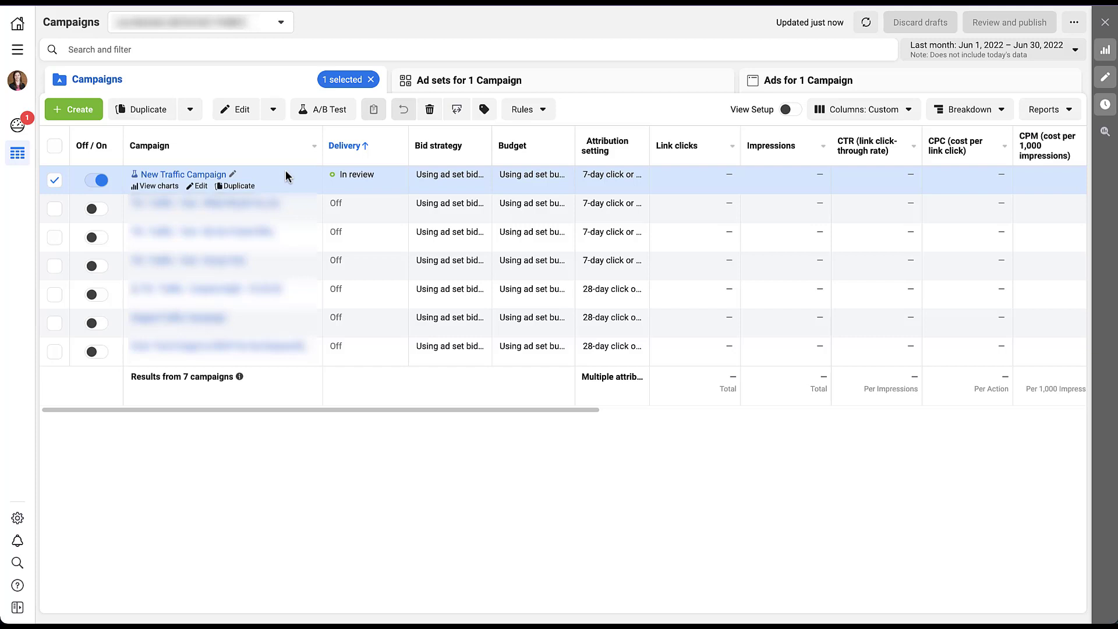
click(217, 174)
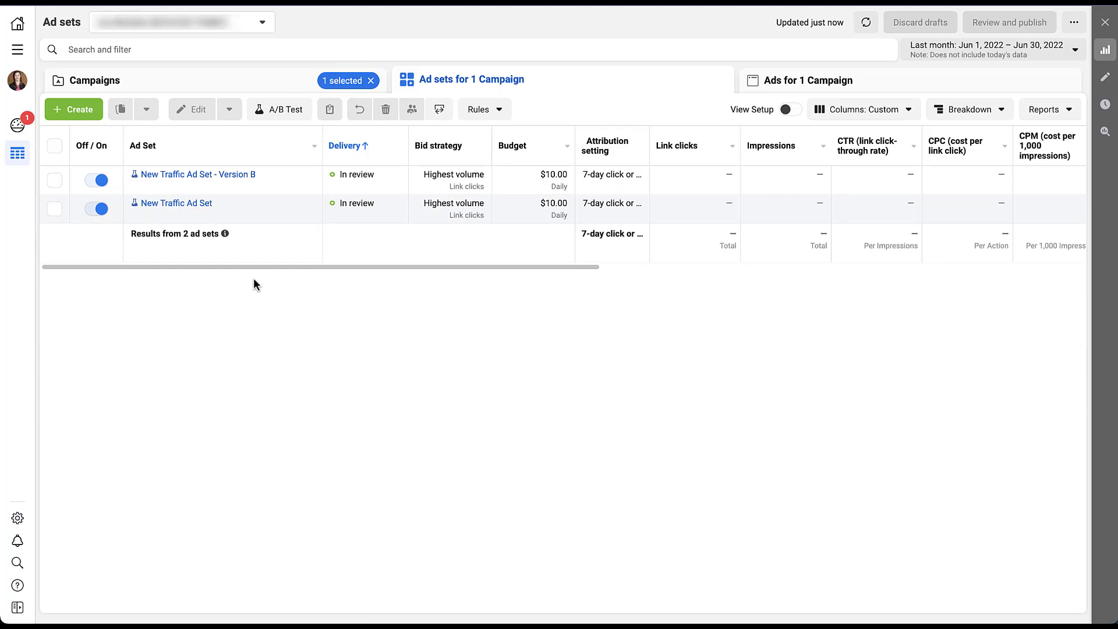
click(763, 82)
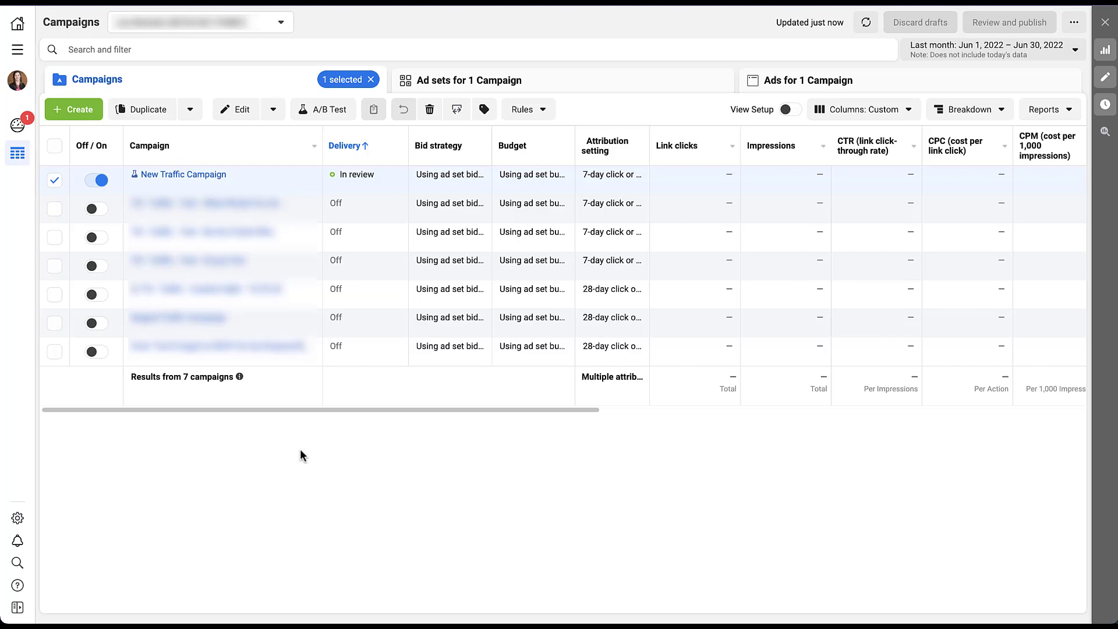
Step: Go to Experiments and view the progress of the scheduled Audience Test in the results
click(24, 55)
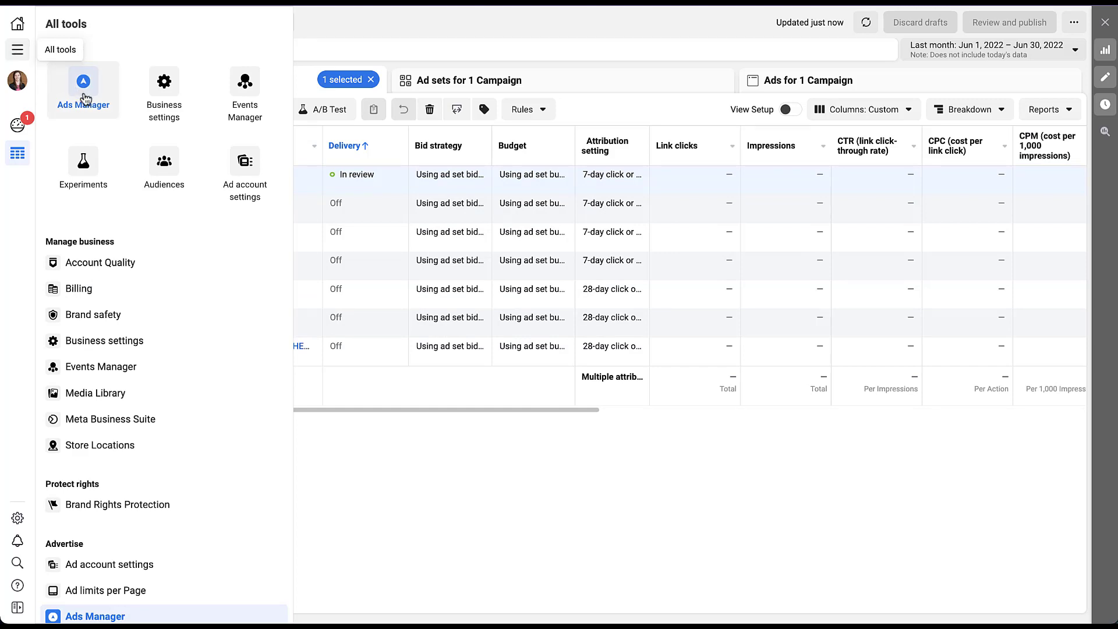
scroll(208, 329, down, 8)
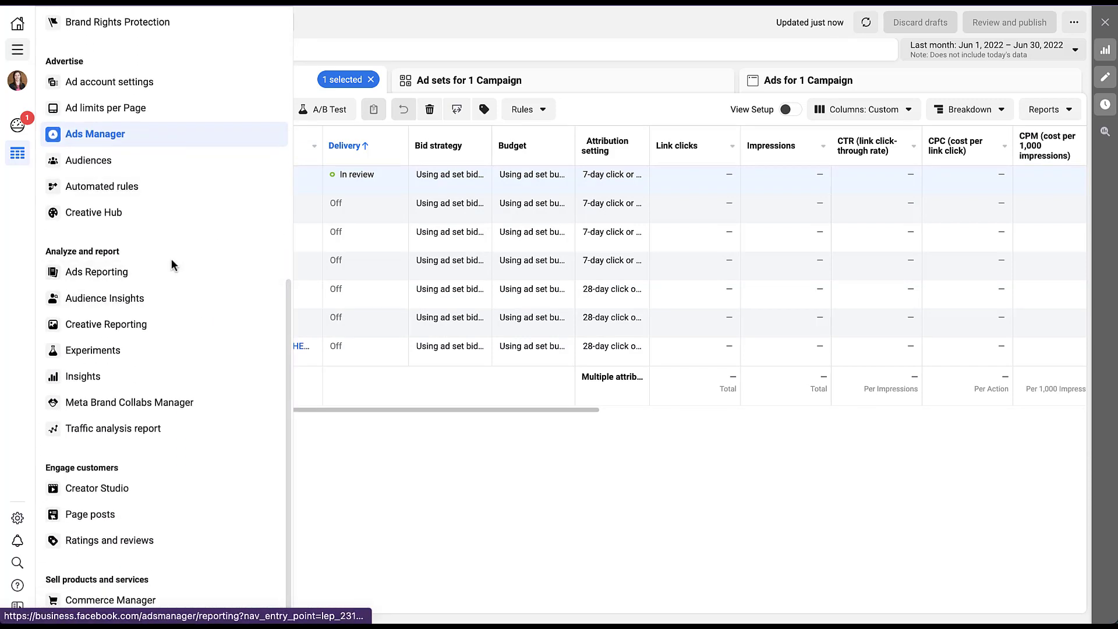
click(88, 352)
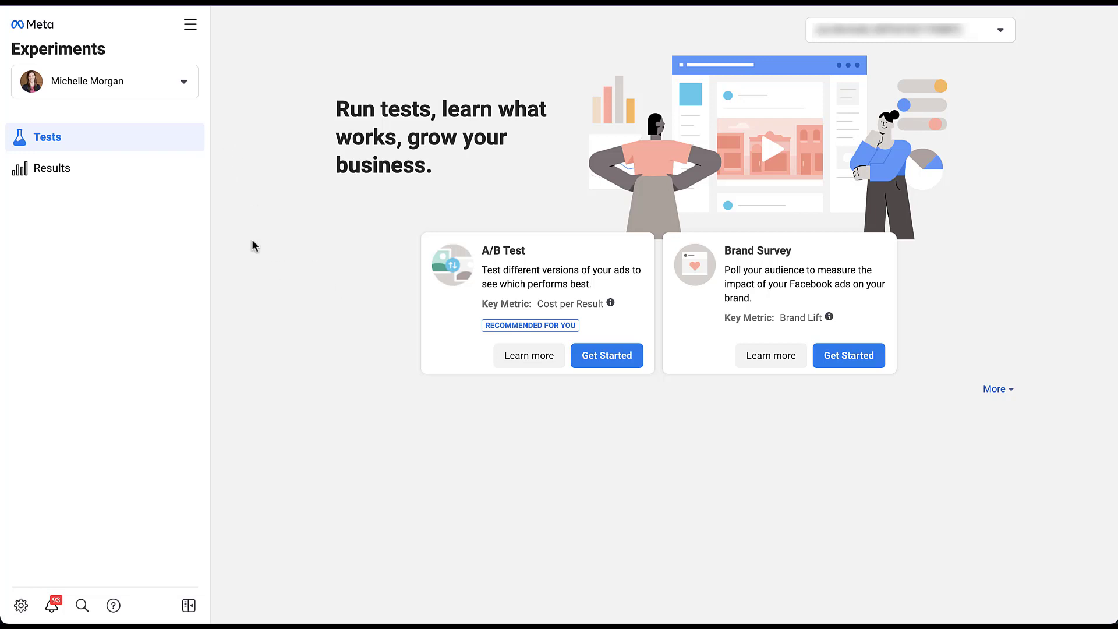
click(47, 169)
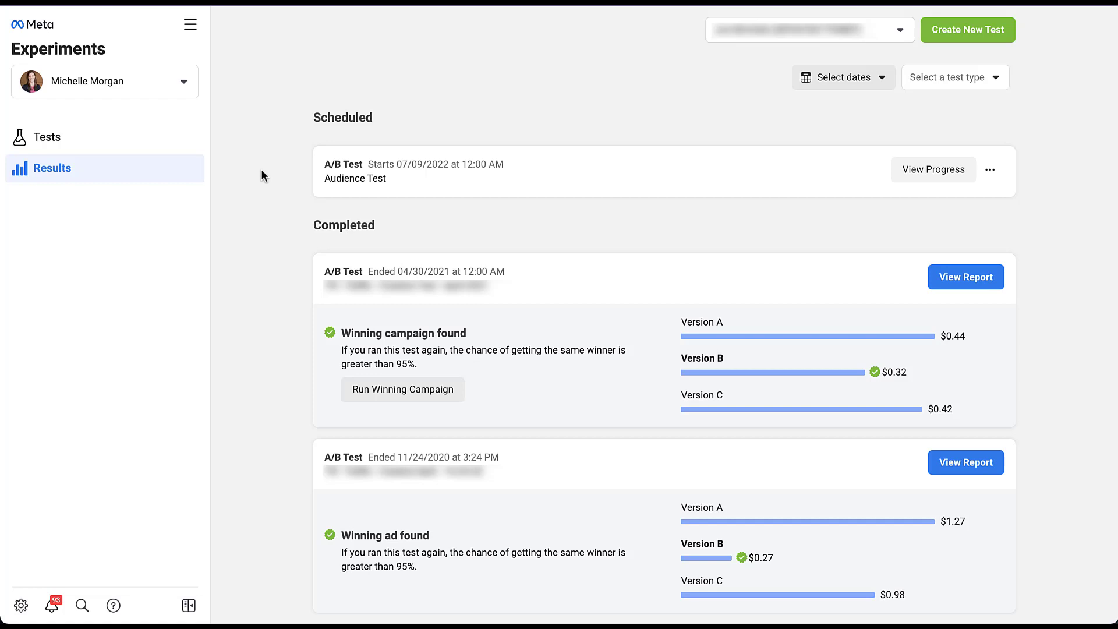
click(926, 169)
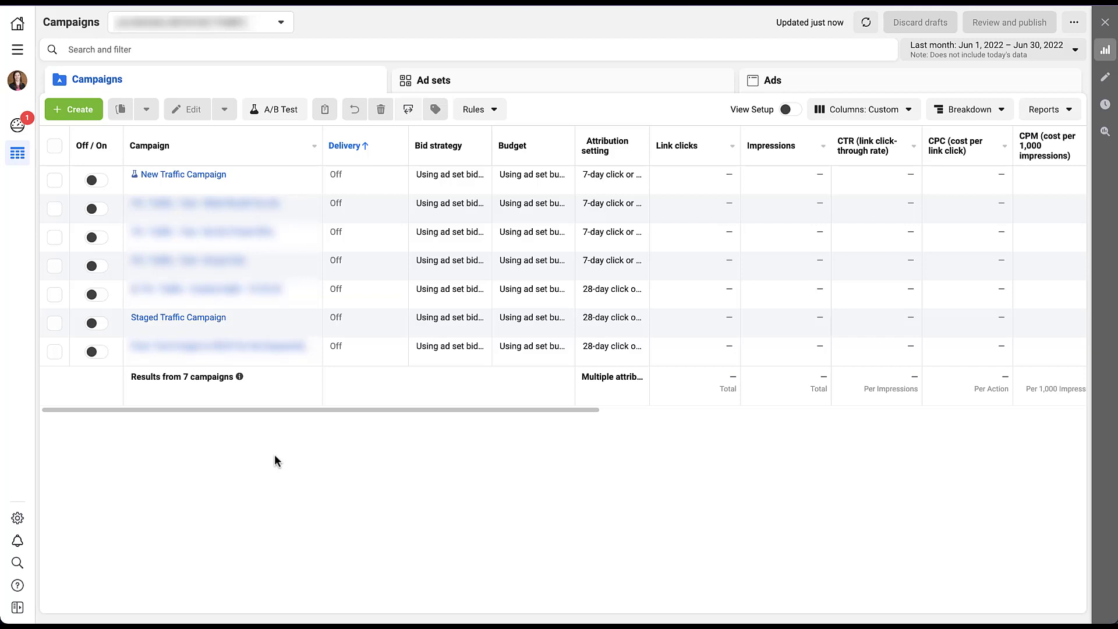
Step: Start duplicating the Staged Traffic Campaign's US - 18+ ad set as a new A/B test and continue to the test setup
click(211, 317)
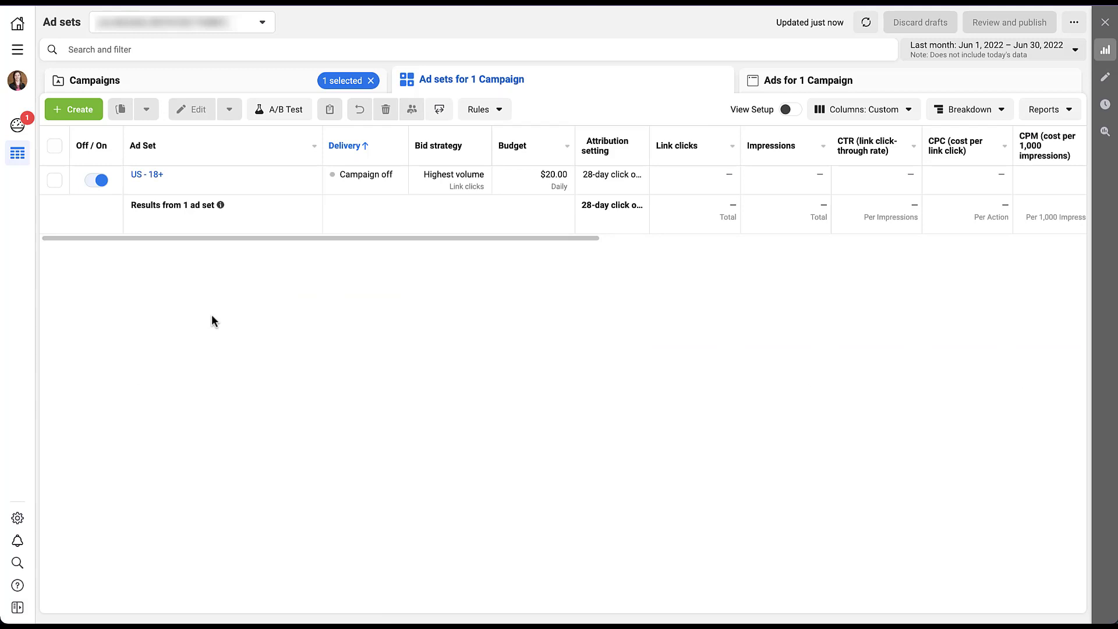
mouse_move(234, 192)
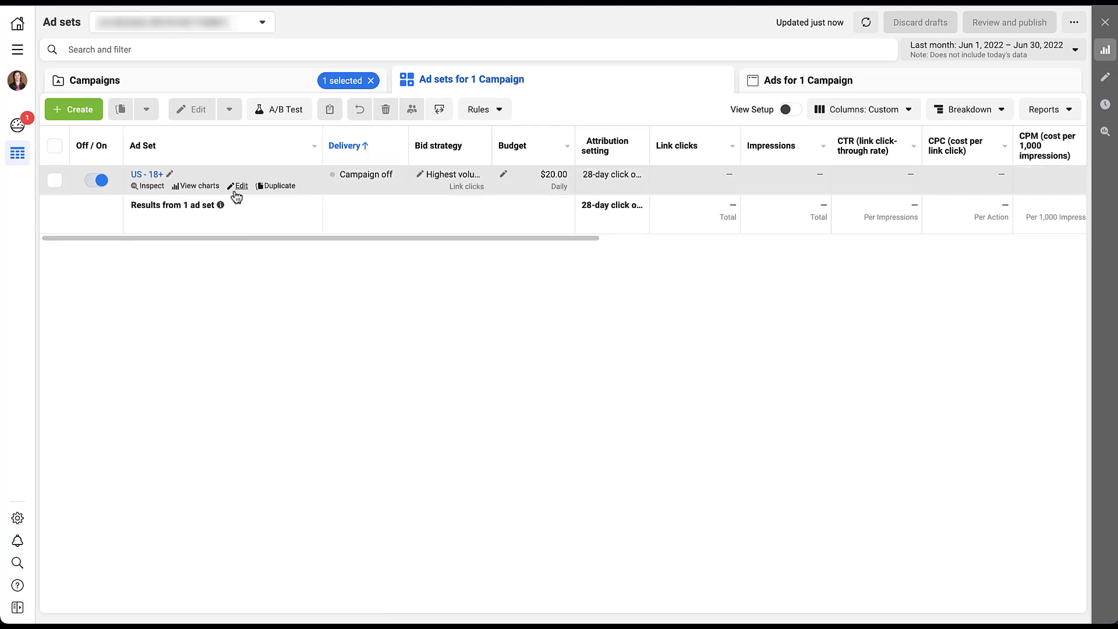
click(280, 186)
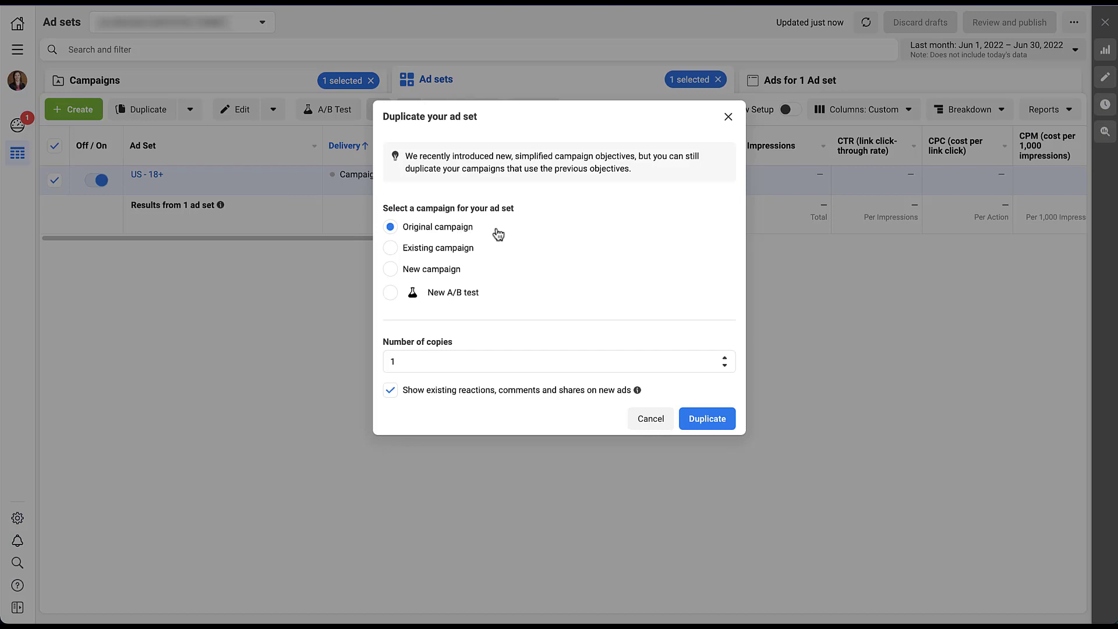
click(390, 292)
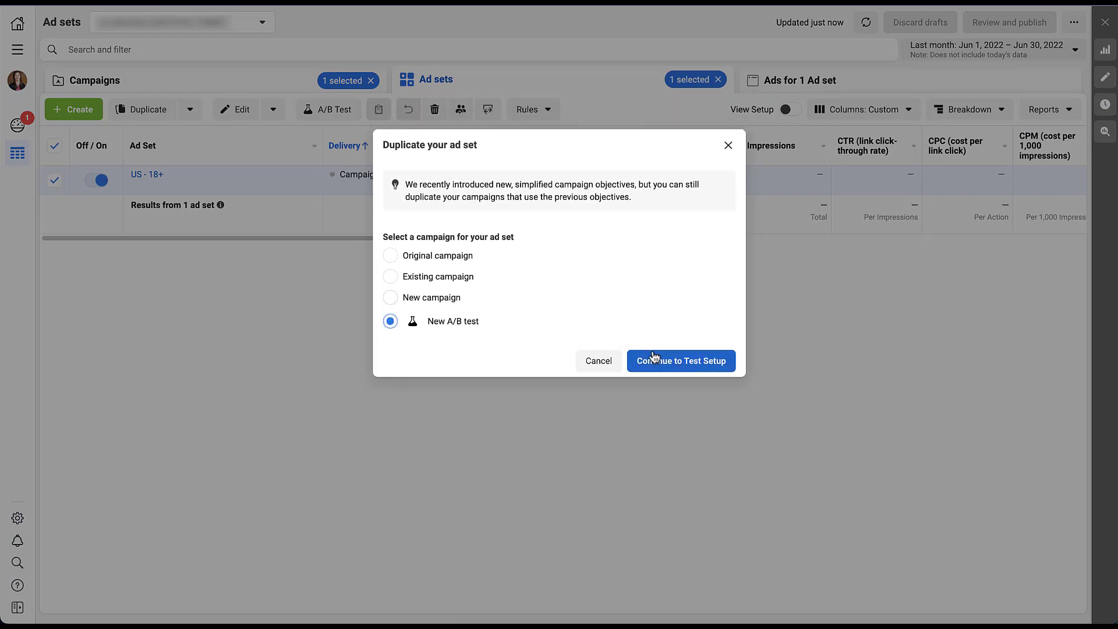
click(675, 364)
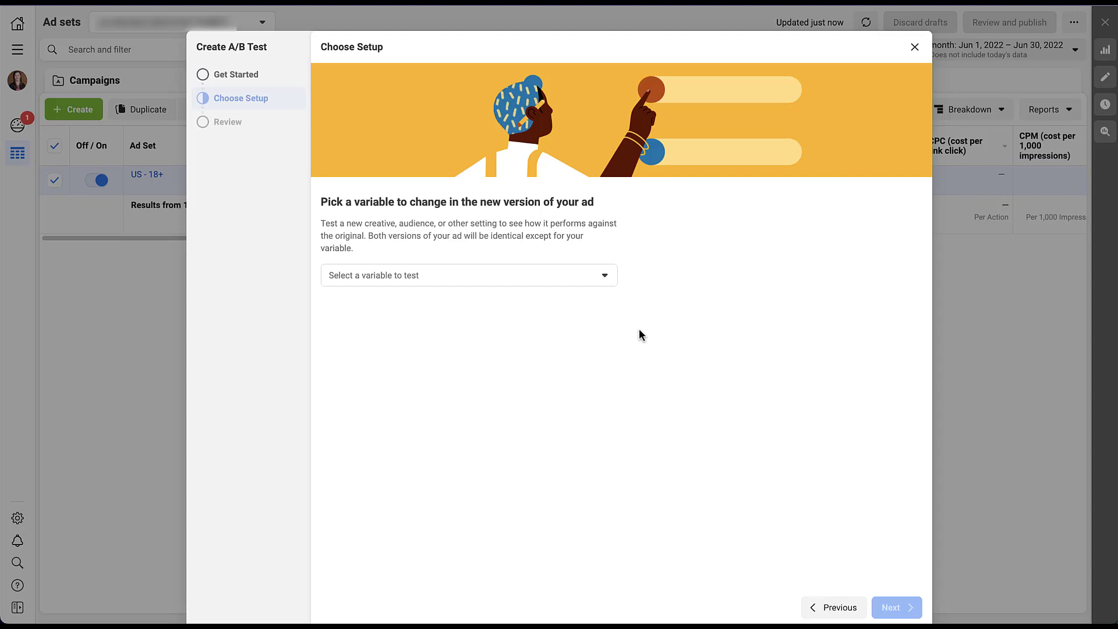
Step: Choose Custom as the test variable, duplicate the US - 18+ ad set for the test, and look through the copy's settings
click(605, 276)
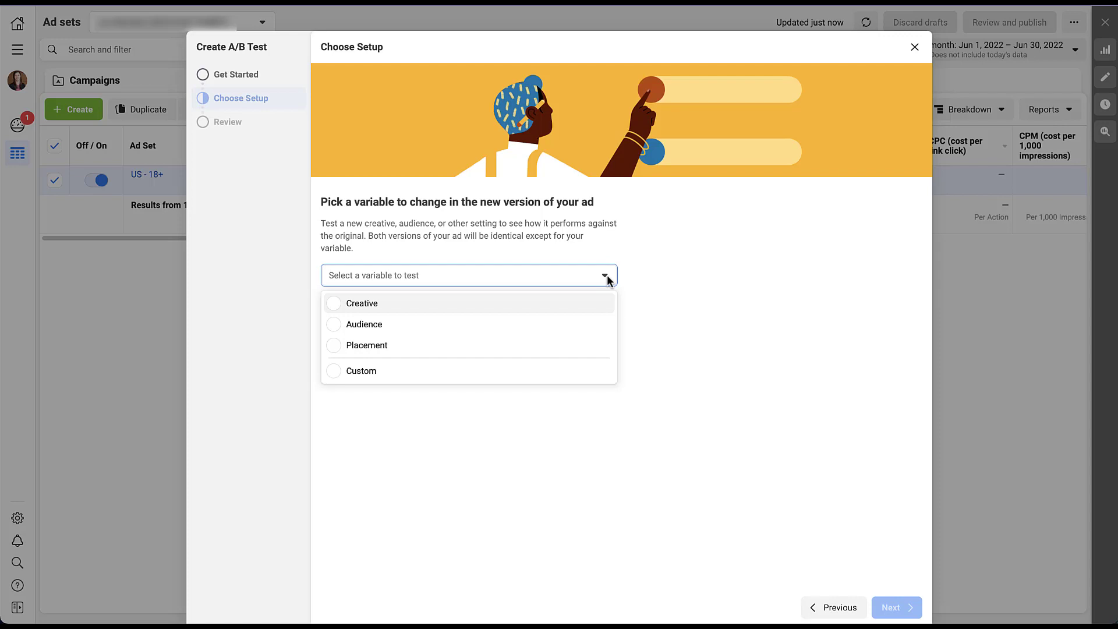
click(492, 379)
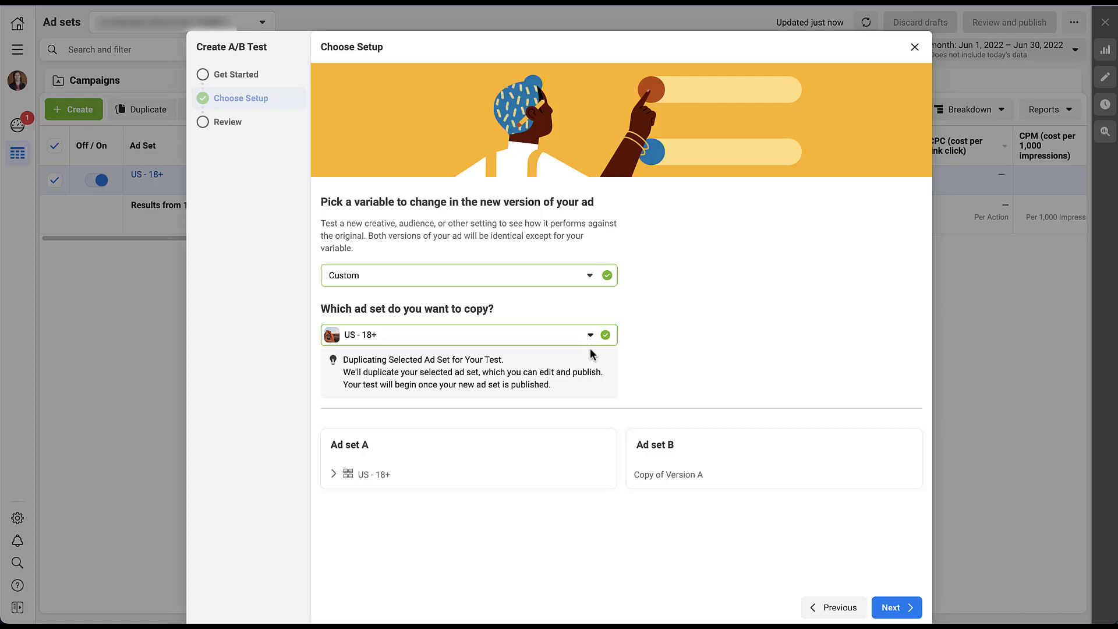
click(893, 607)
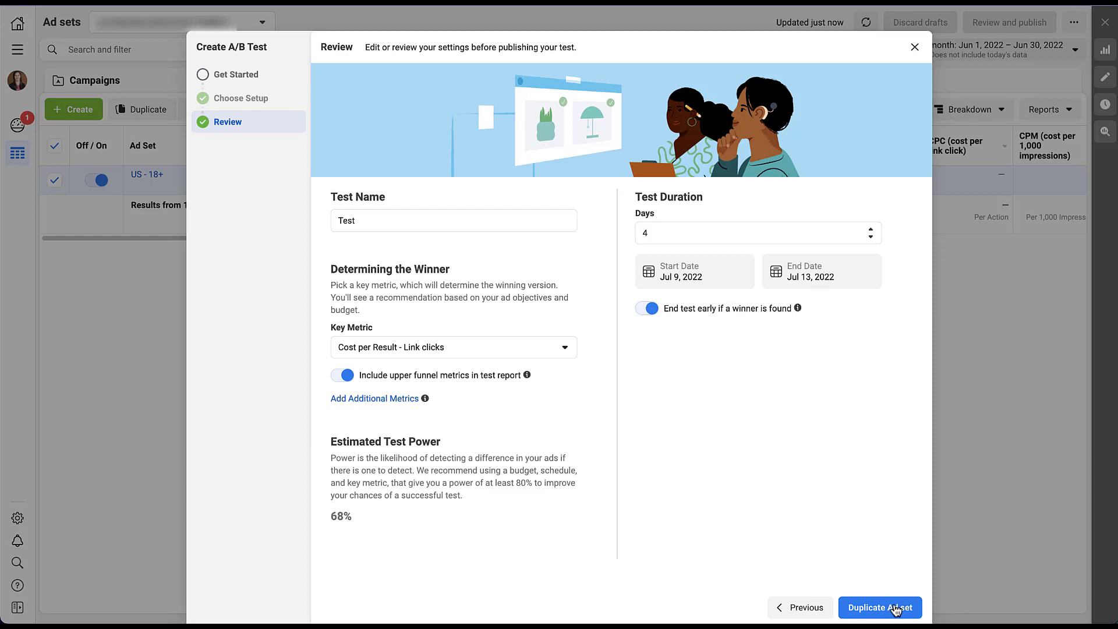
click(879, 607)
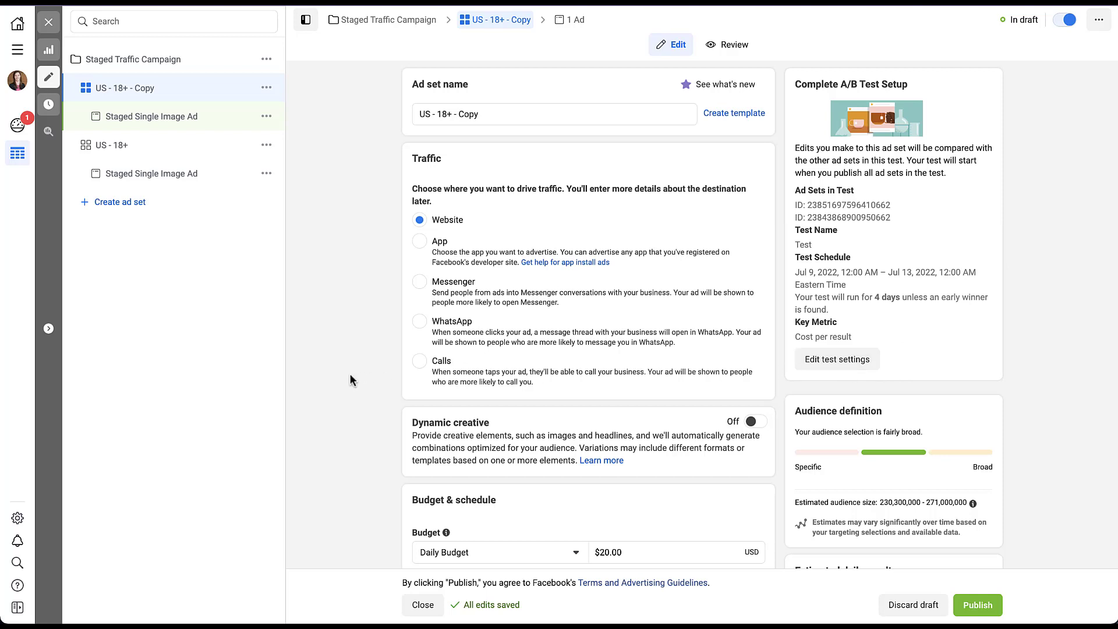
scroll(350, 375, down, 10)
scroll(350, 376, down, 8)
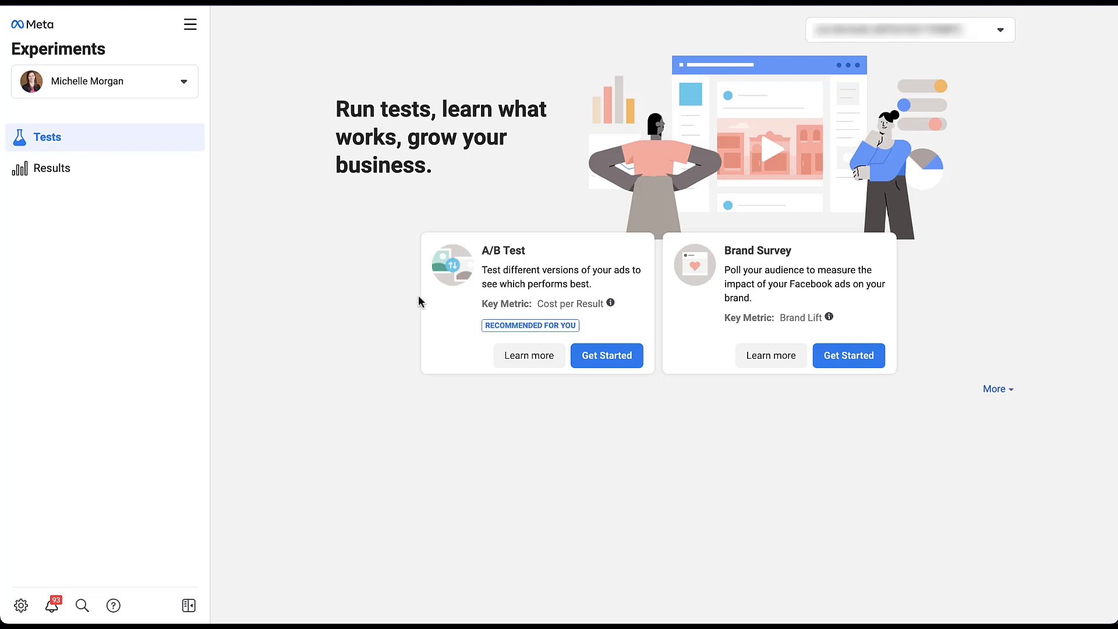
Step: Begin an A/B test in Experiments, look at the Campaign Groups option, and choose Campaigns as what to test
click(603, 355)
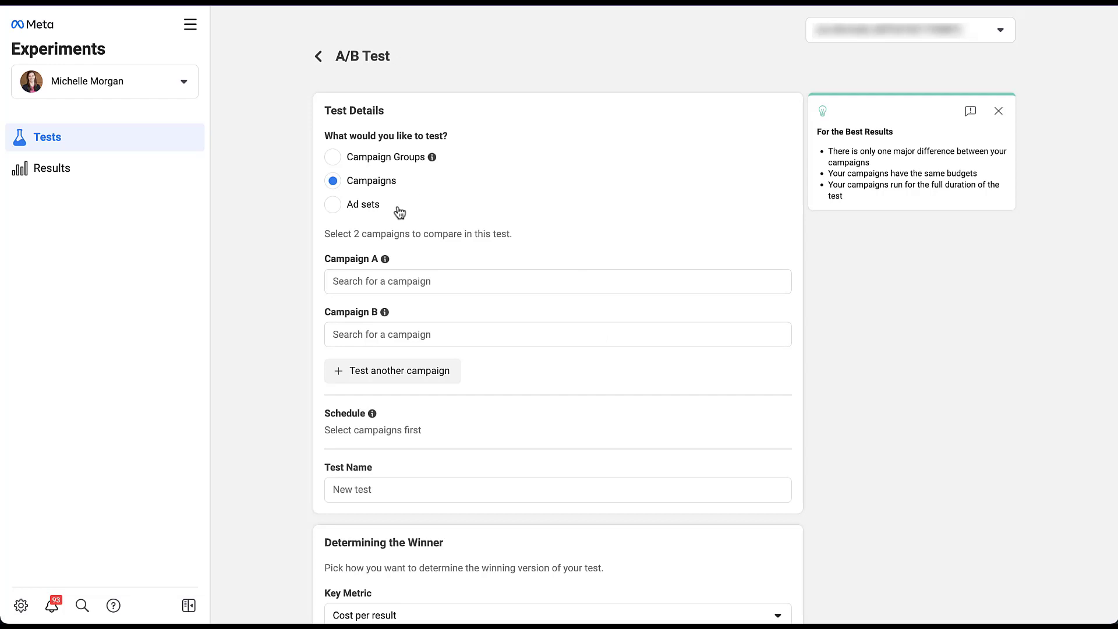
click(409, 168)
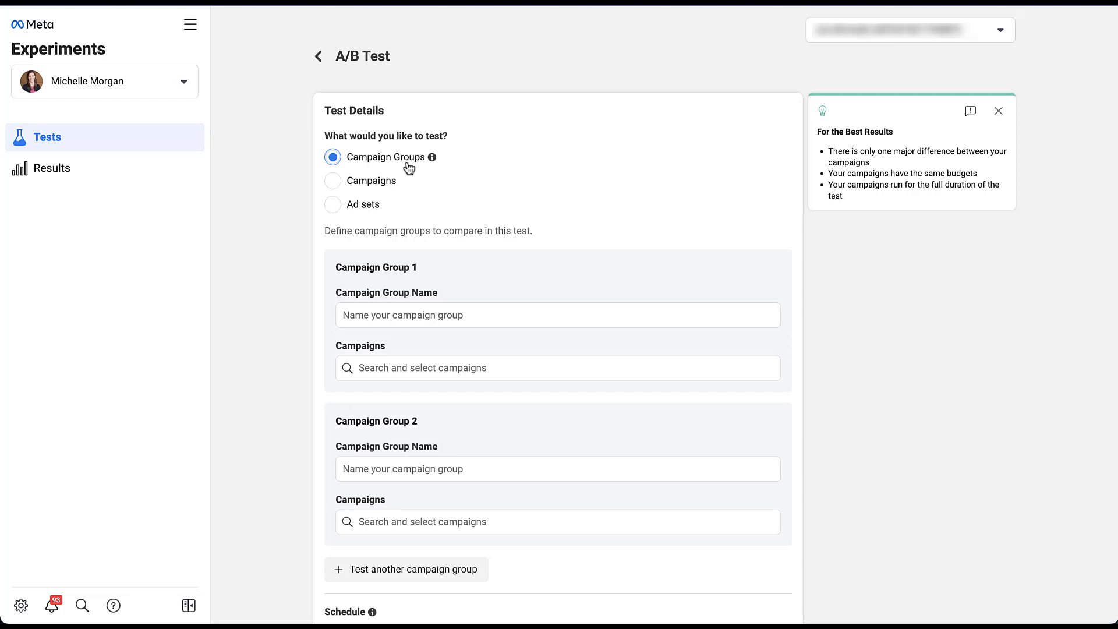
click(383, 189)
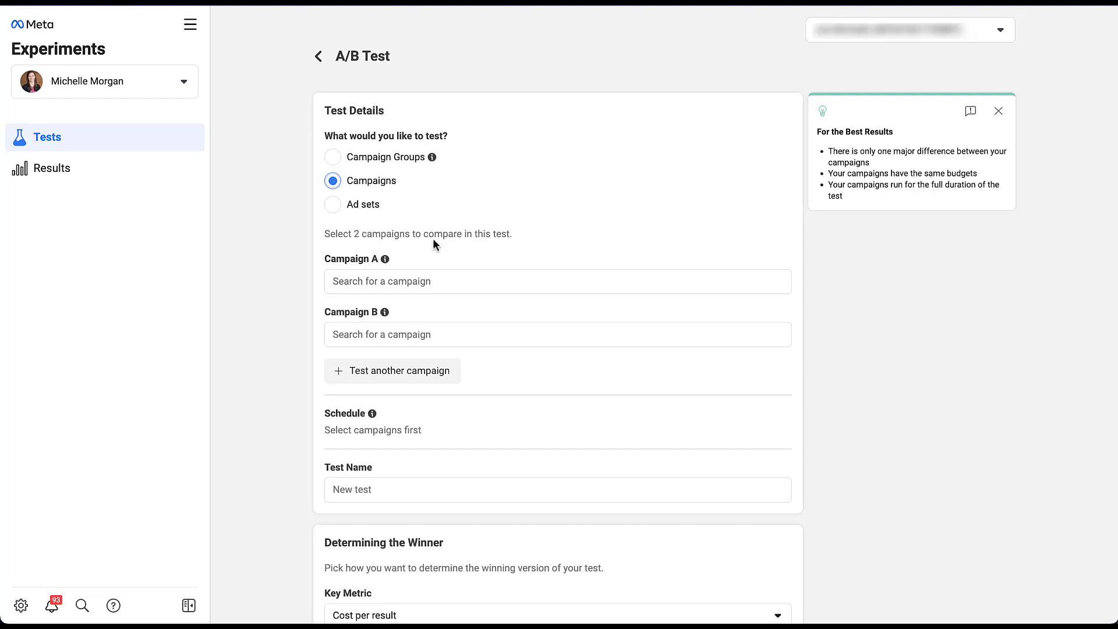
Step: Select New Traffic Campaign as Campaign A and Staged Traffic Campaign as Campaign B, and dismiss the inactive campaign warning
click(422, 282)
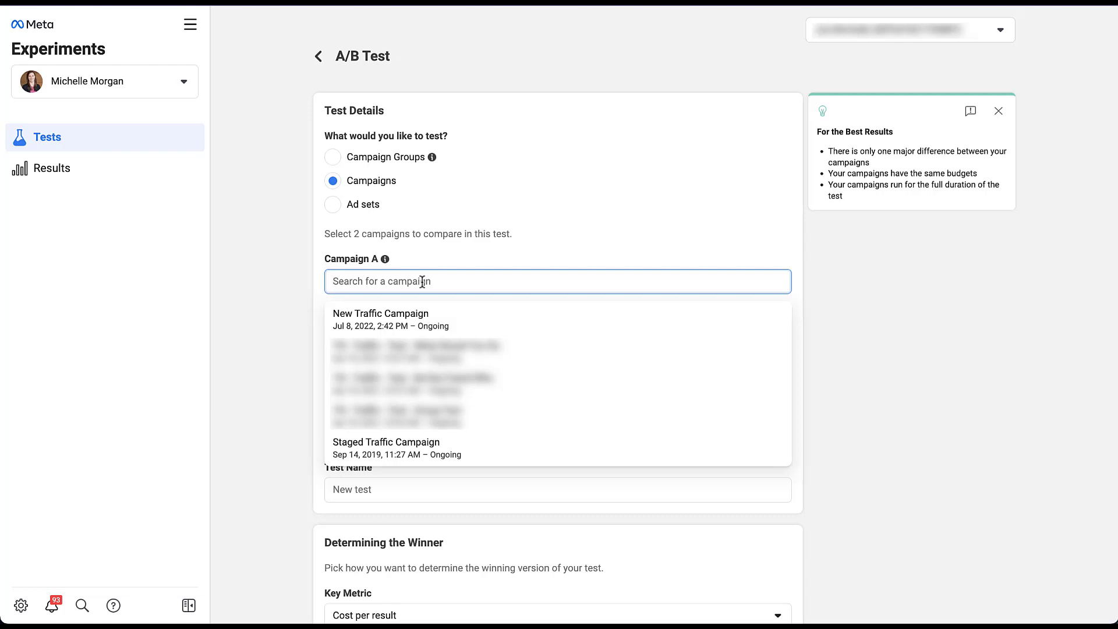
click(418, 329)
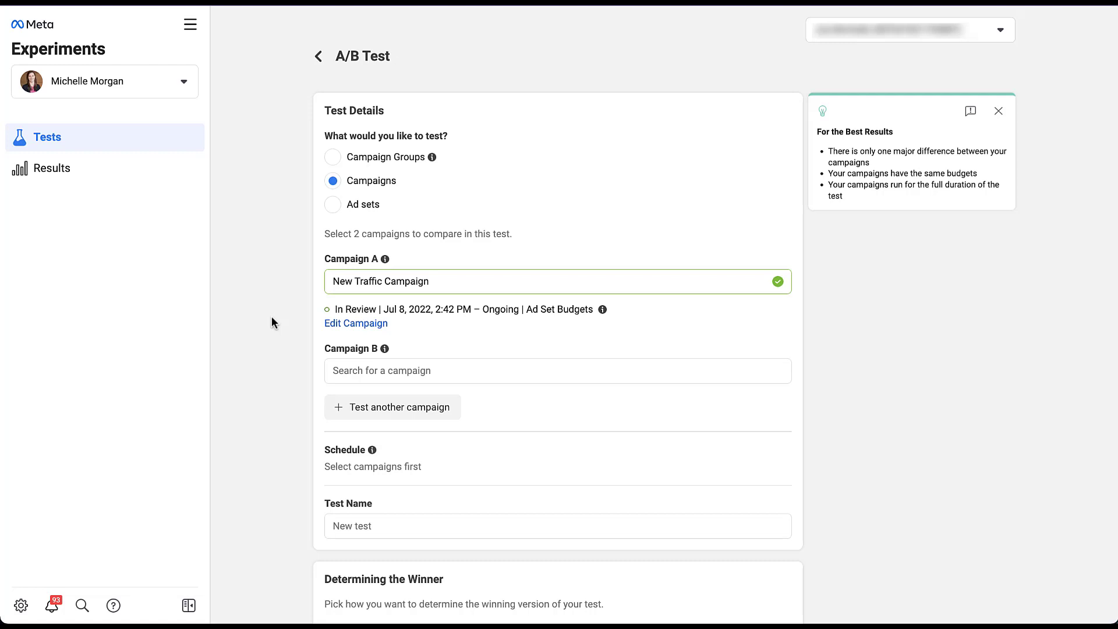
click(357, 366)
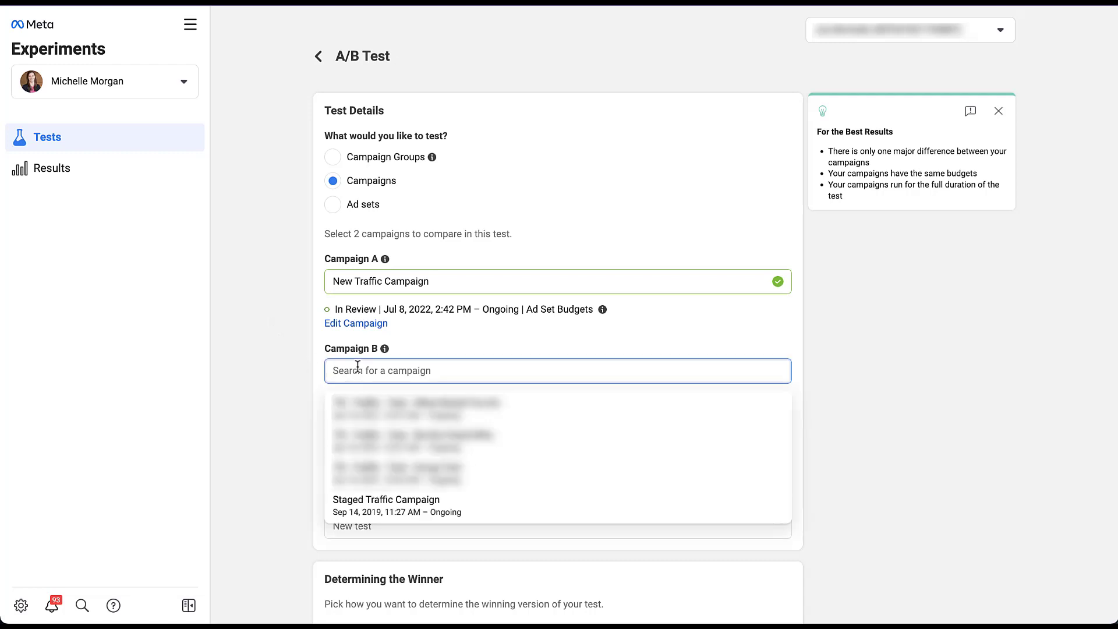
click(362, 508)
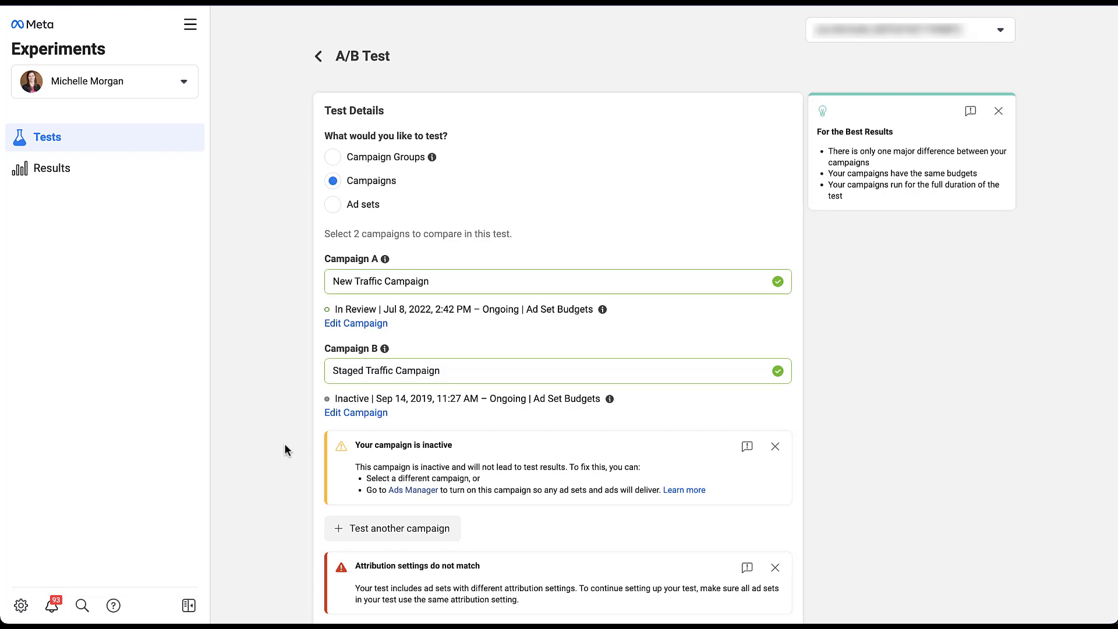
click(774, 446)
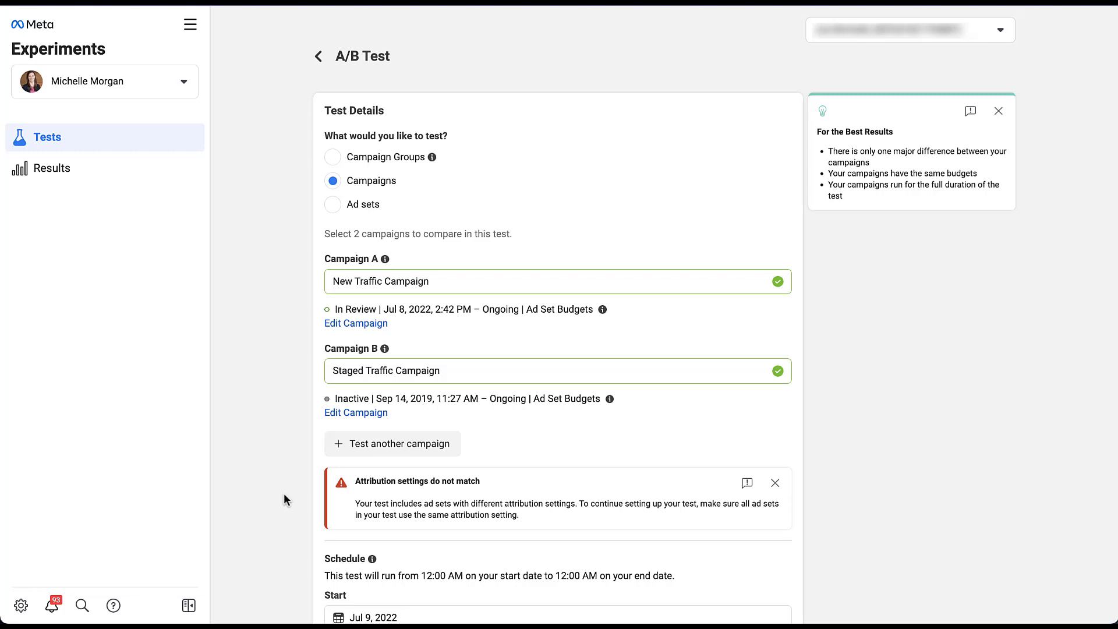
Step: Check the test's schedule and key metric, and reveal the optional additional metrics selection
scroll(284, 495, down, 5)
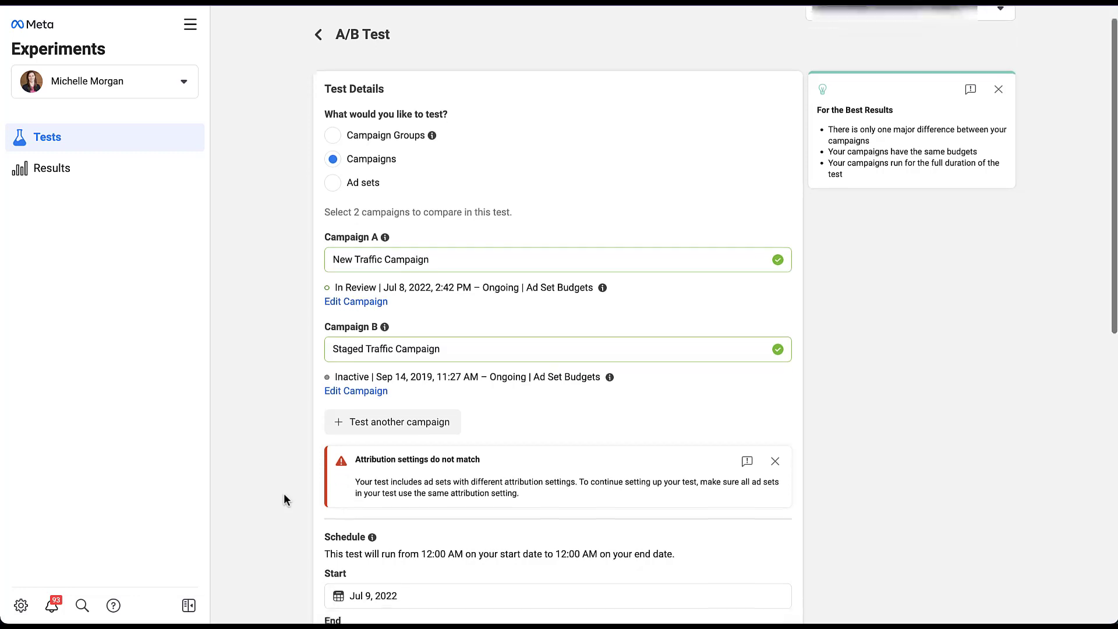
scroll(284, 492, down, 4)
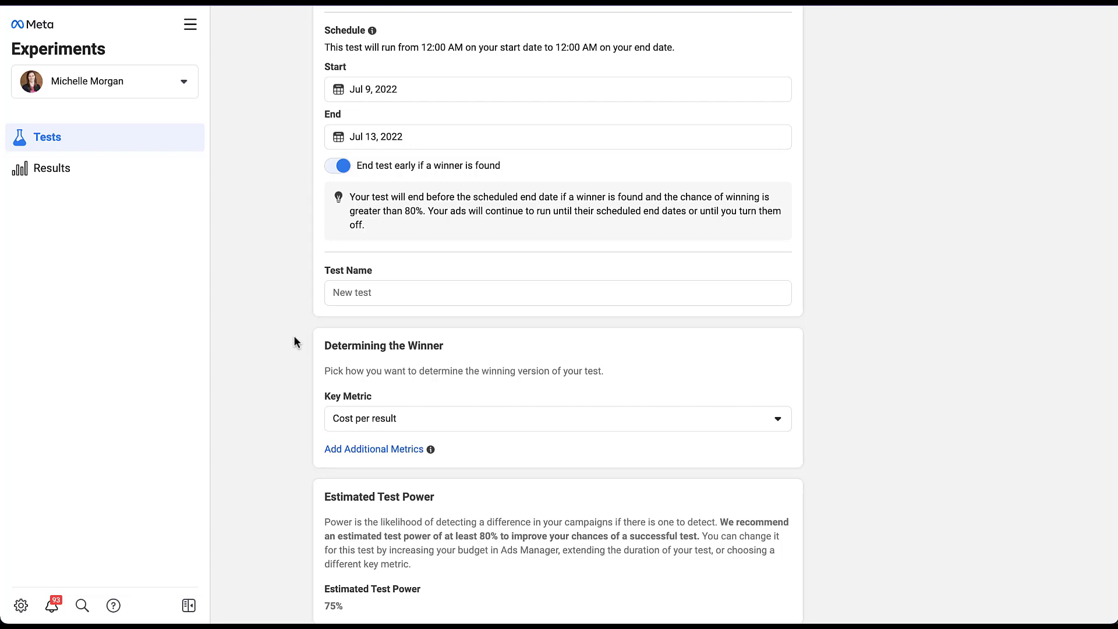
scroll(285, 379, down, 1)
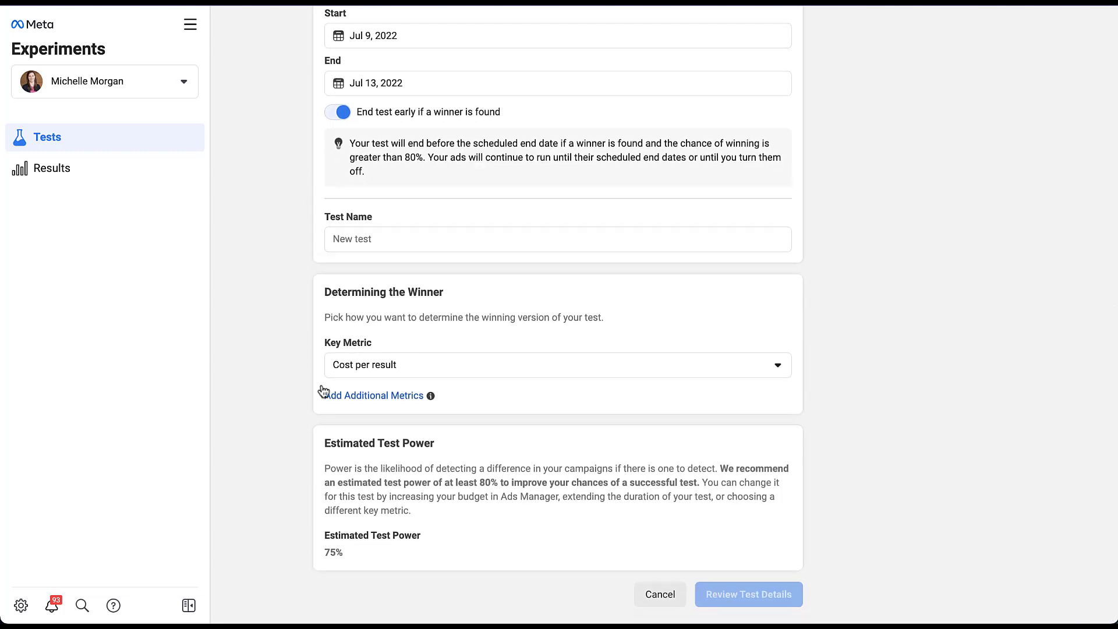
click(373, 396)
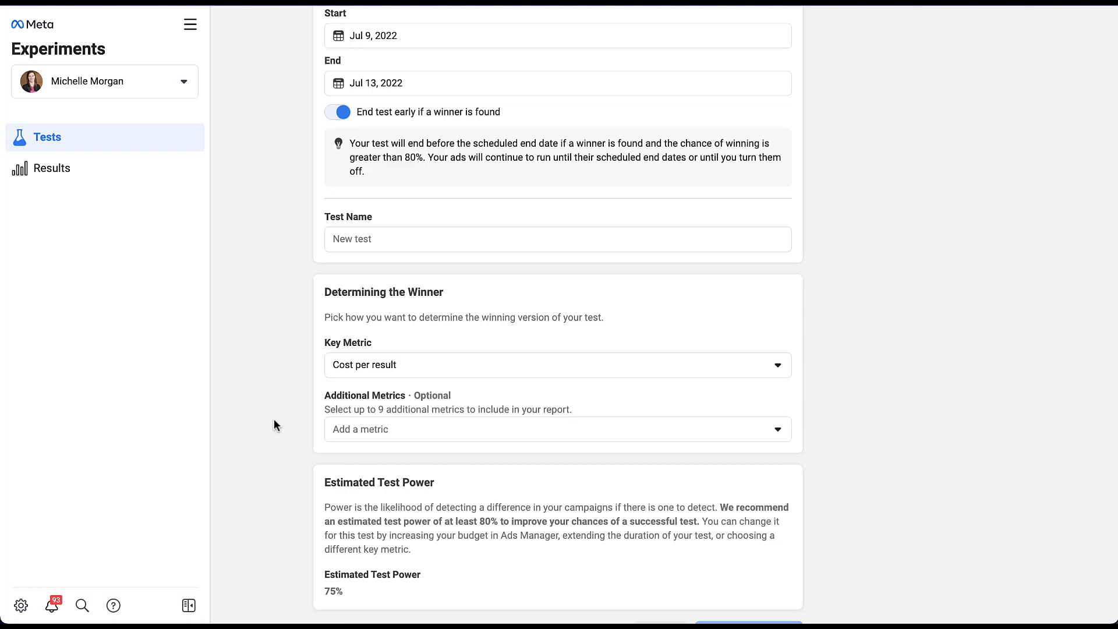
Step: Open the summary of the test details and review its campaigns, schedule, key metric and estimated test power
scroll(274, 420, down, 1)
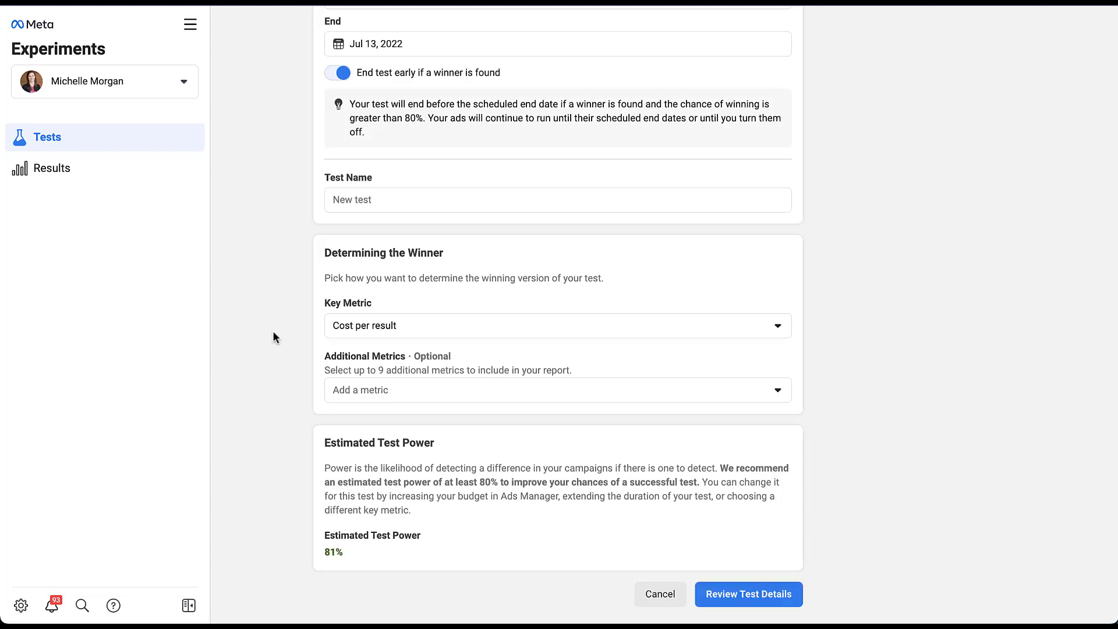
click(712, 595)
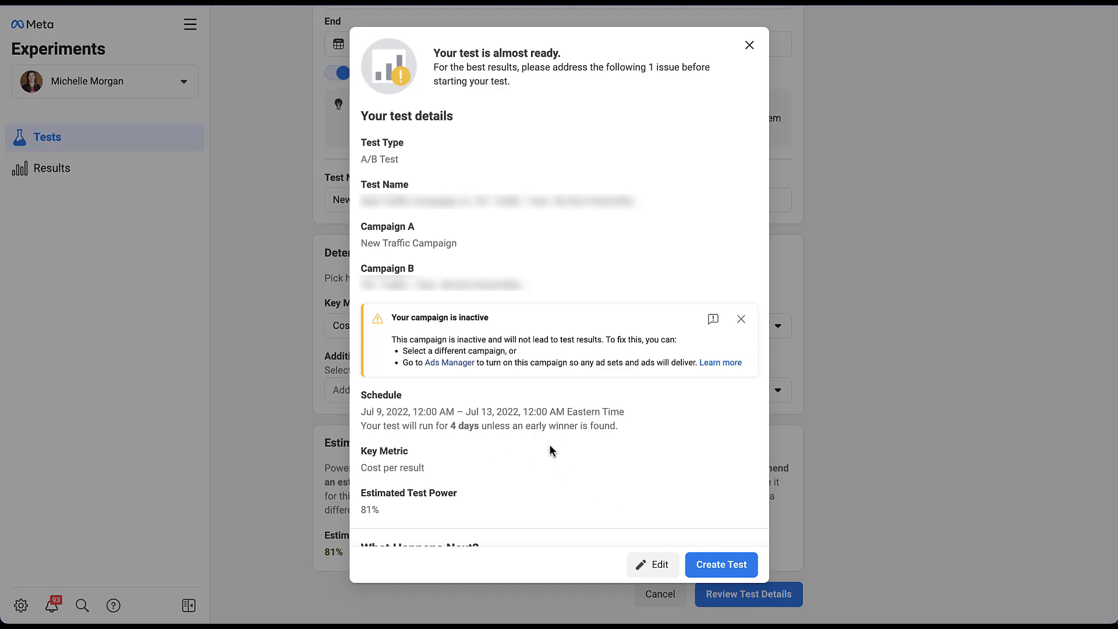
scroll(550, 445, down, 2)
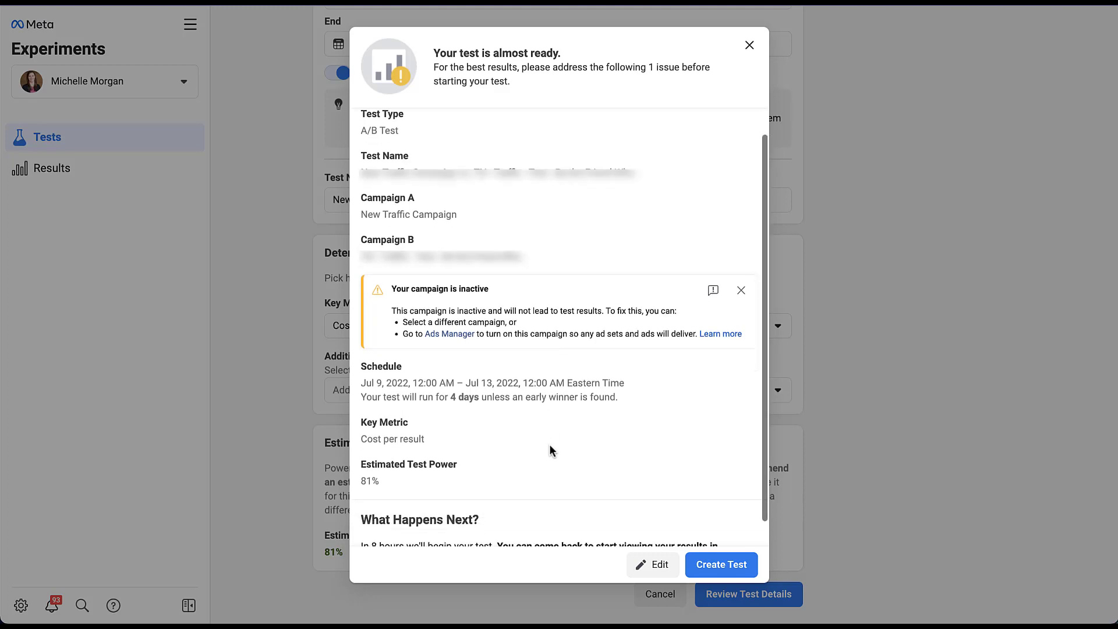